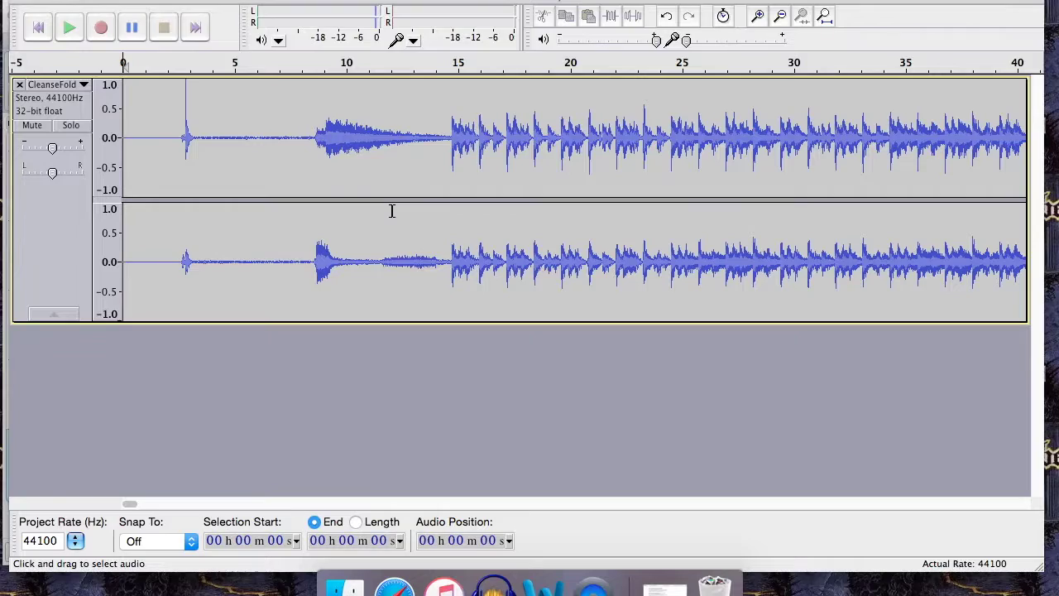
- Begin an AIFF 16-bit PCM export named CleanseFold&Manipulate, then cancel it at the tag editor
left_click(116, 0)
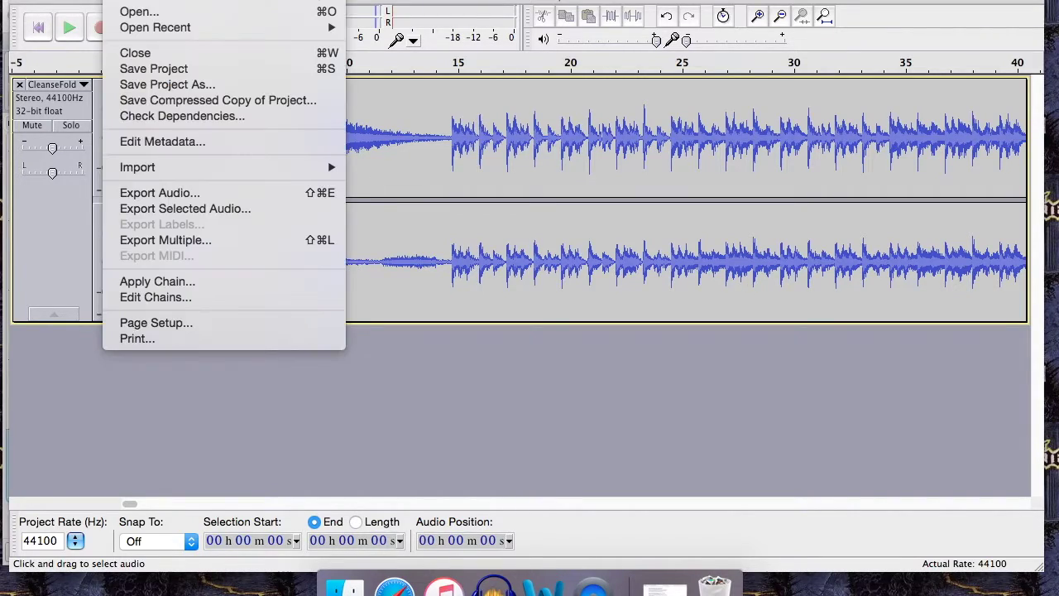
left_click(182, 191)
left_click(510, 125)
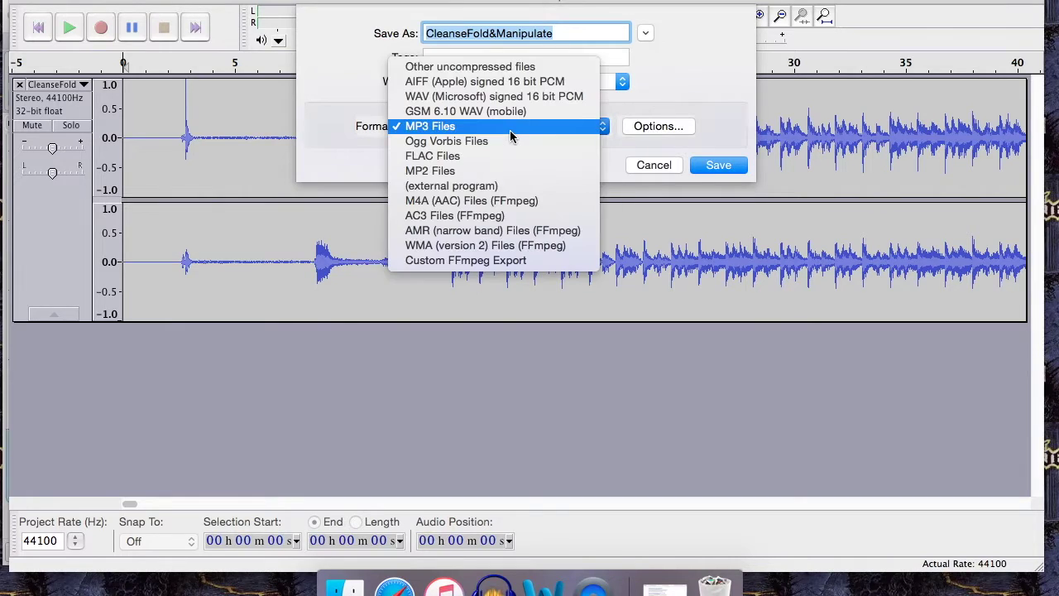
left_click(513, 78)
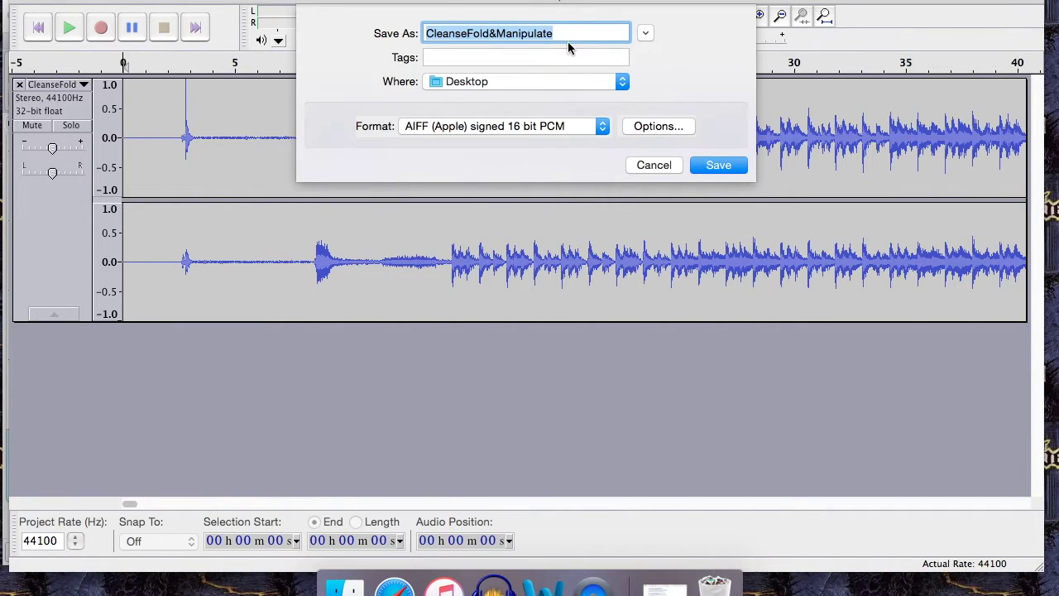
left_click(567, 35)
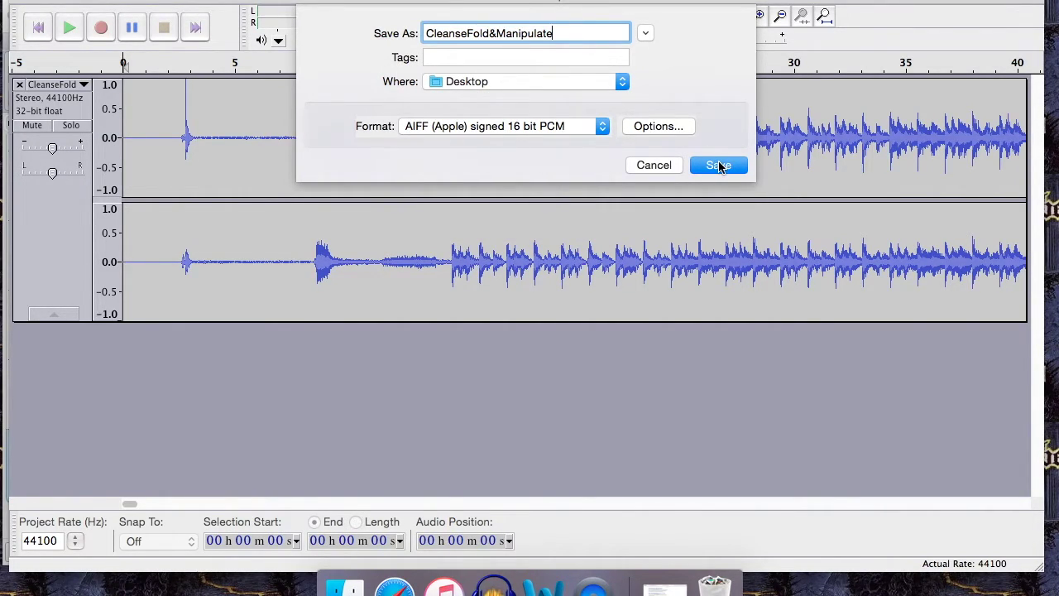
left_click(719, 165)
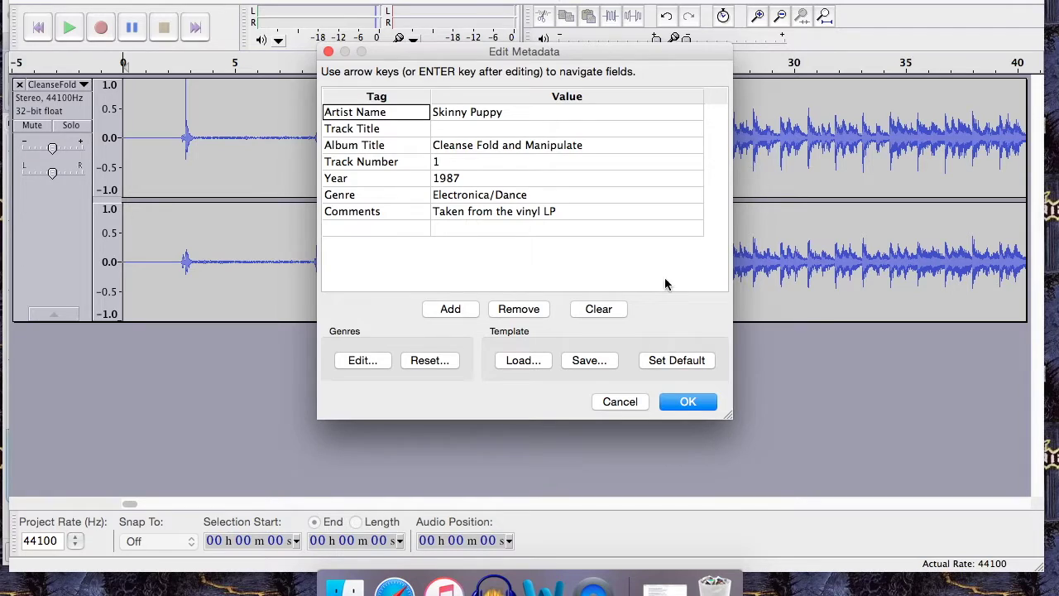
left_click(607, 402)
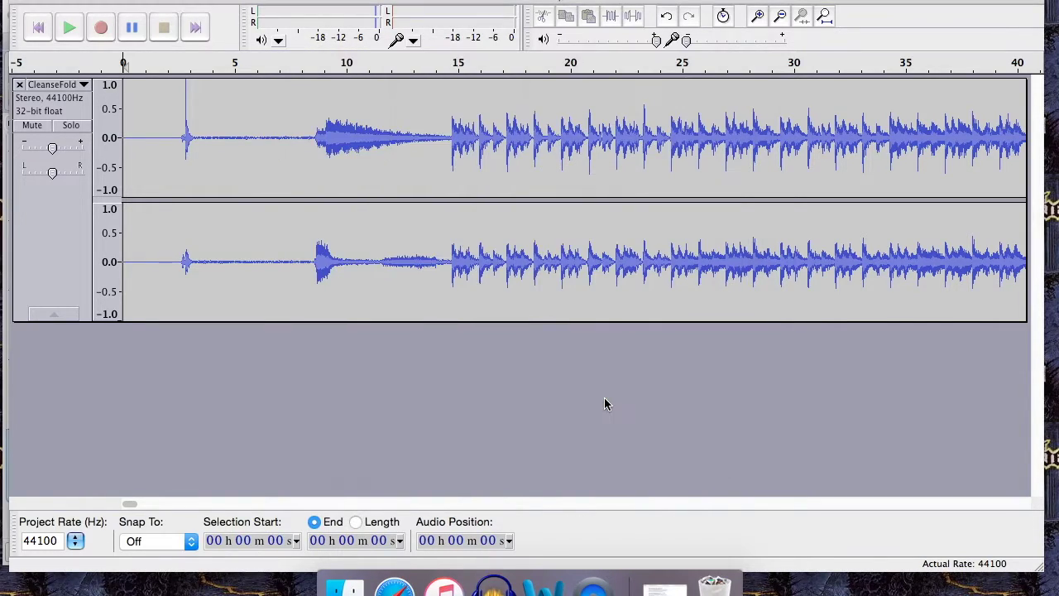
- Select the quiet stretch from 4 to 8 seconds and capture it as the noise profile
left_click(204, 134)
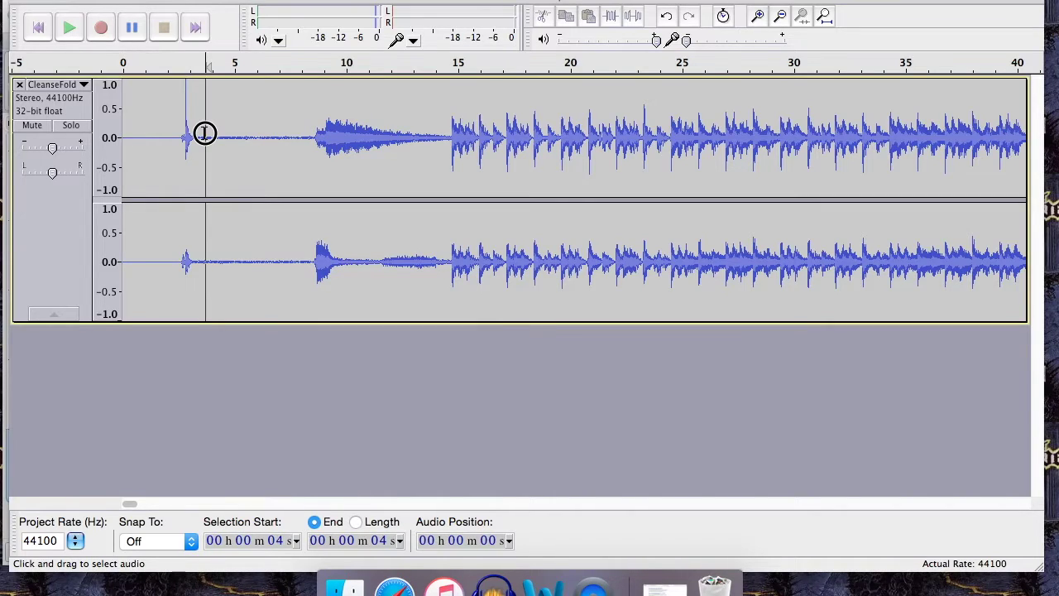
left_click_drag(204, 134, 302, 170)
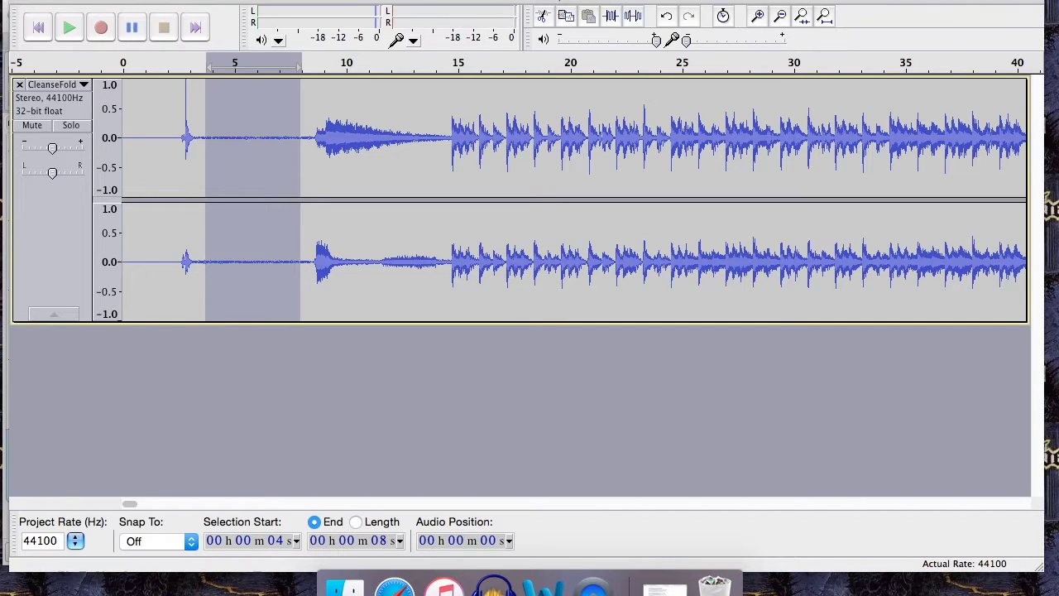
left_click(405, 0)
left_click(465, 240)
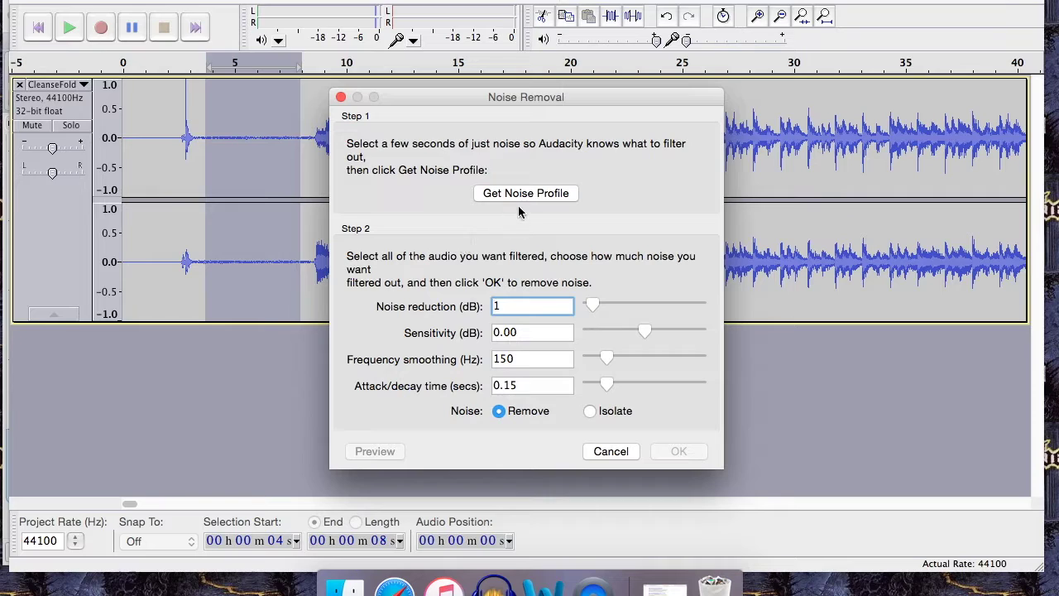
left_click(538, 196)
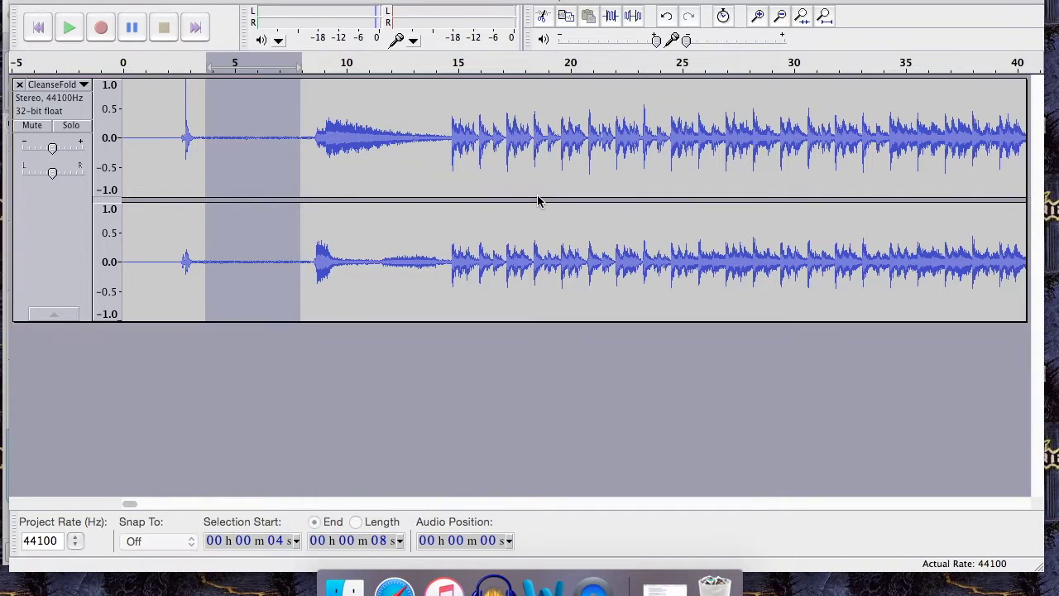
left_click(40, 30)
- Apply noise removal to the whole recording with the reduction slider raised to 5 dB
left_click(406, 0)
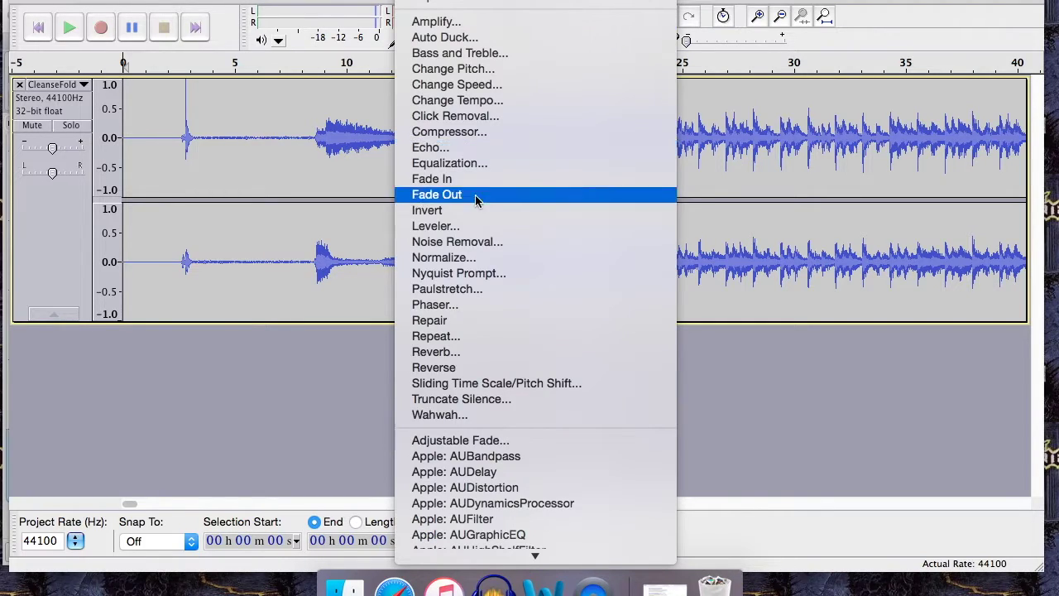
left_click(470, 242)
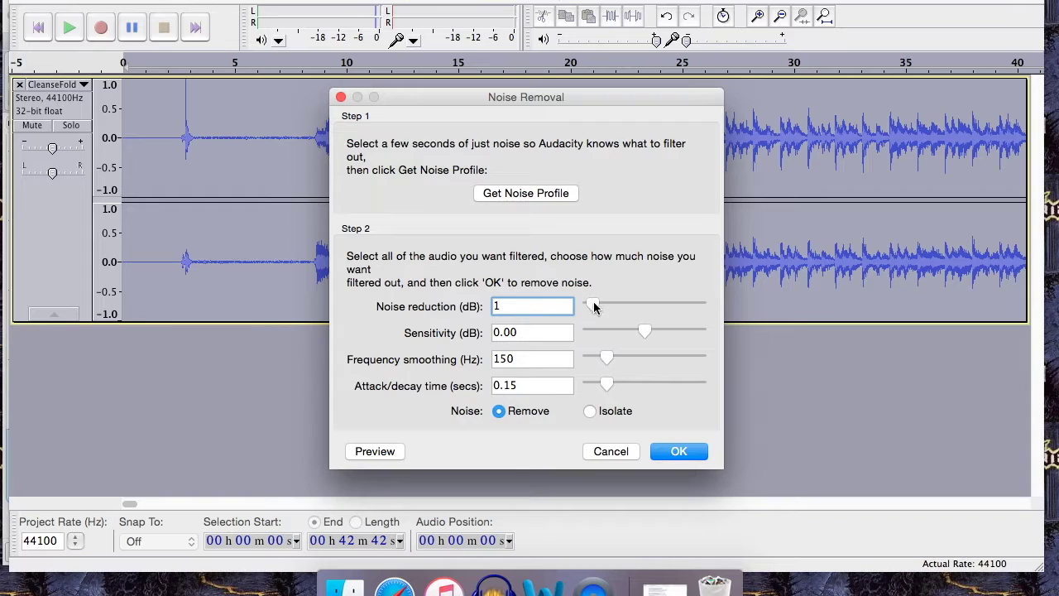
left_click_drag(594, 307, 605, 308)
left_click(661, 452)
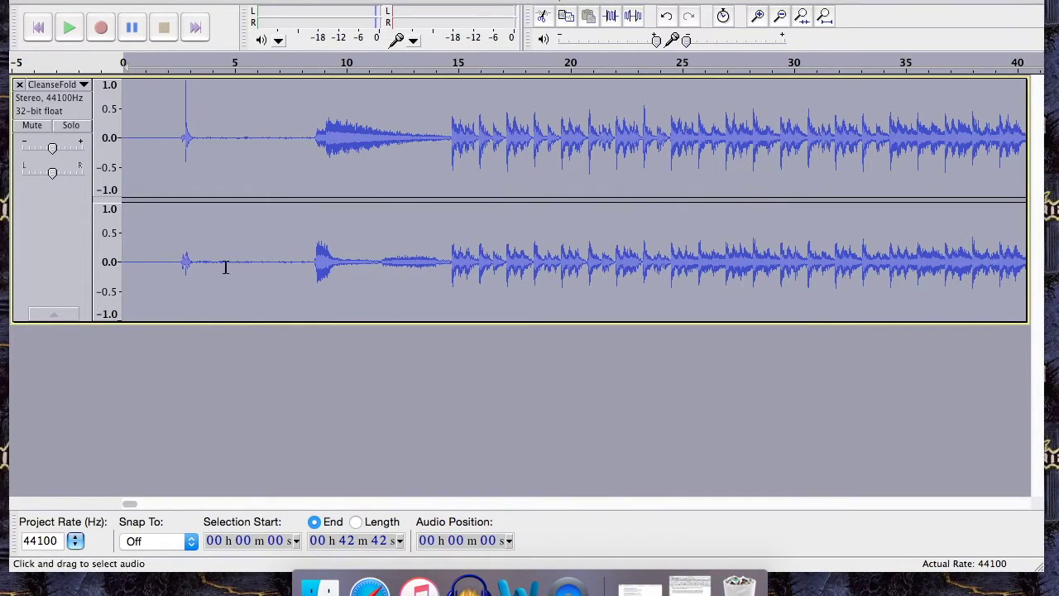
- Reapply noise removal to the 4–8 second stretch with a lighter 3 dB reduction
left_click_drag(216, 264, 289, 290)
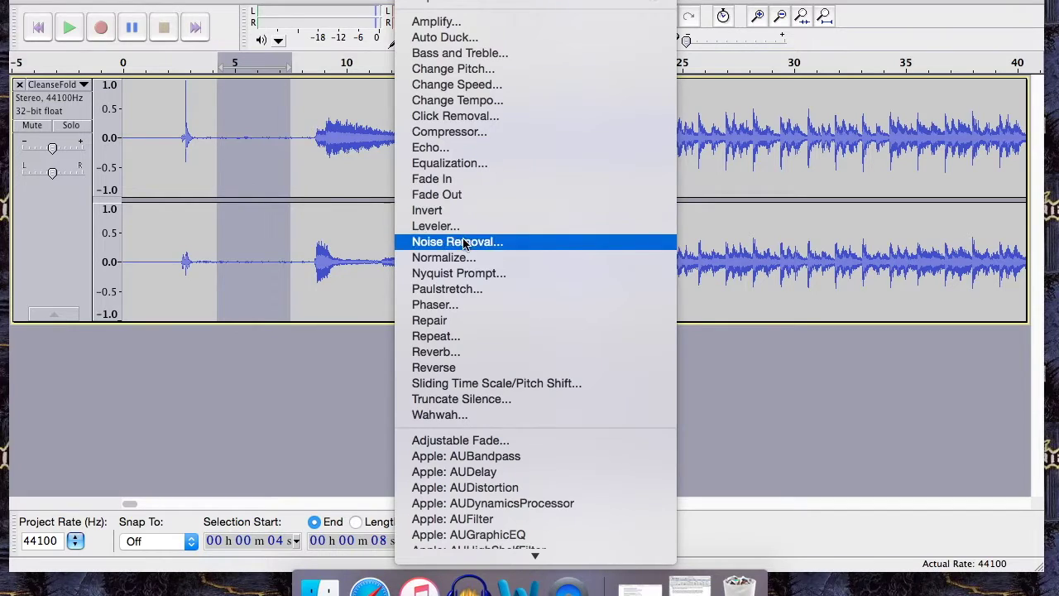
left_click(462, 240)
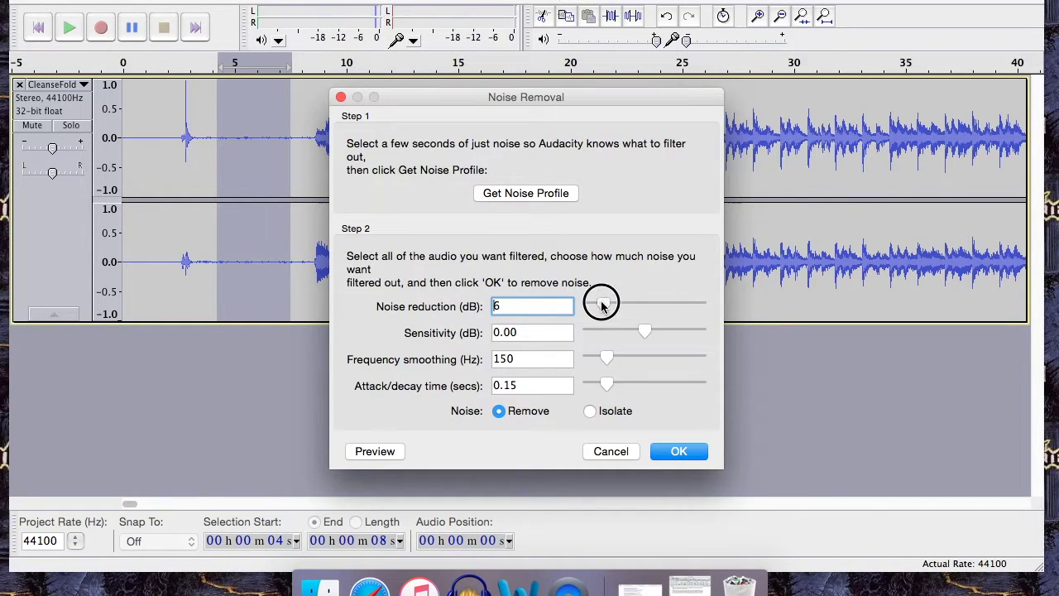
left_click_drag(602, 307, 595, 308)
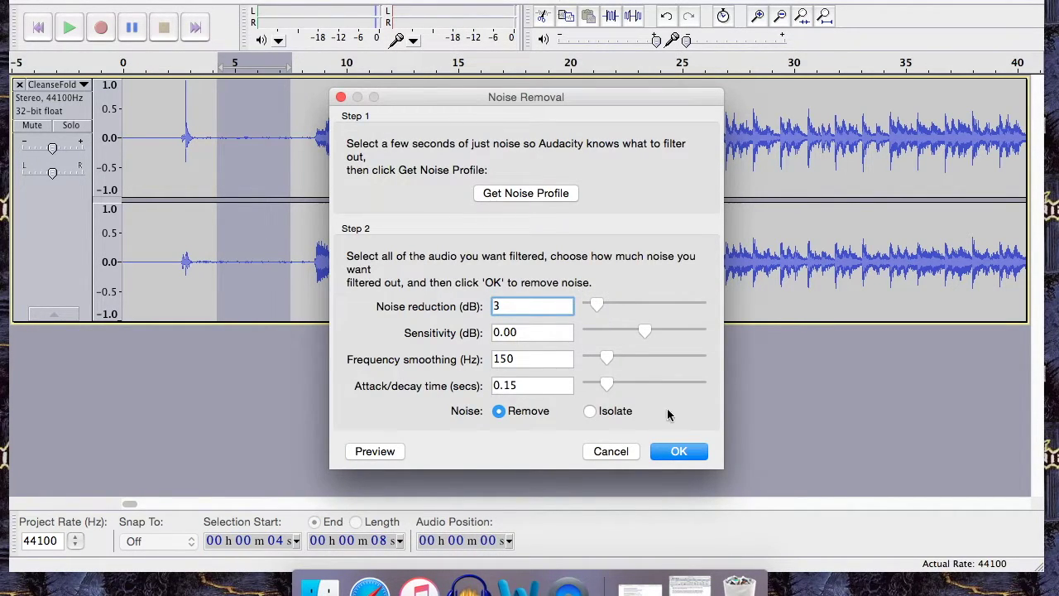
left_click(678, 451)
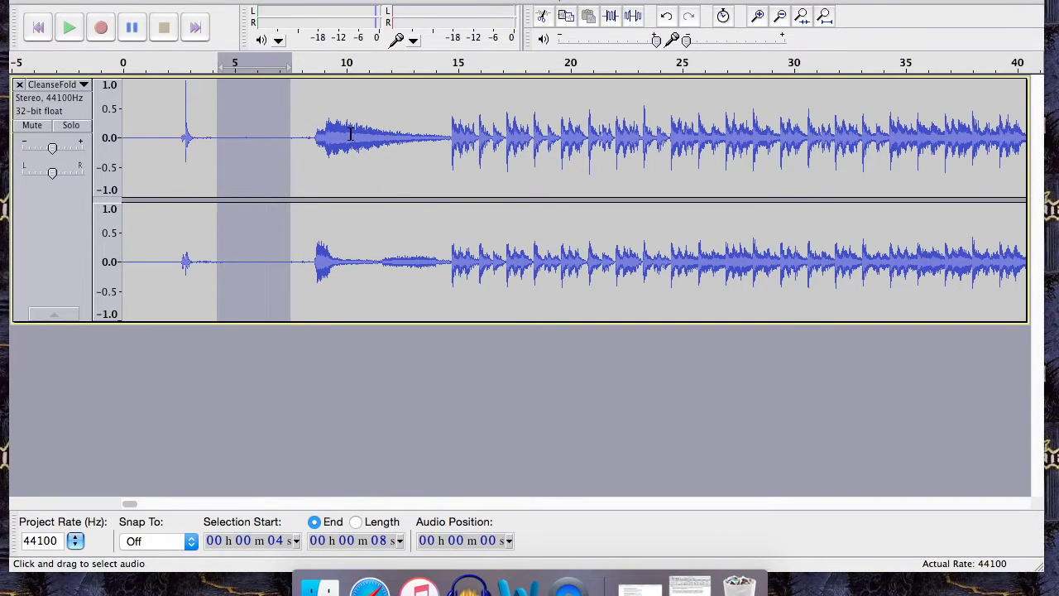
- Zoom in on the gap between songs to find the vinyl click near 22:51.57
key("ctrl+a")
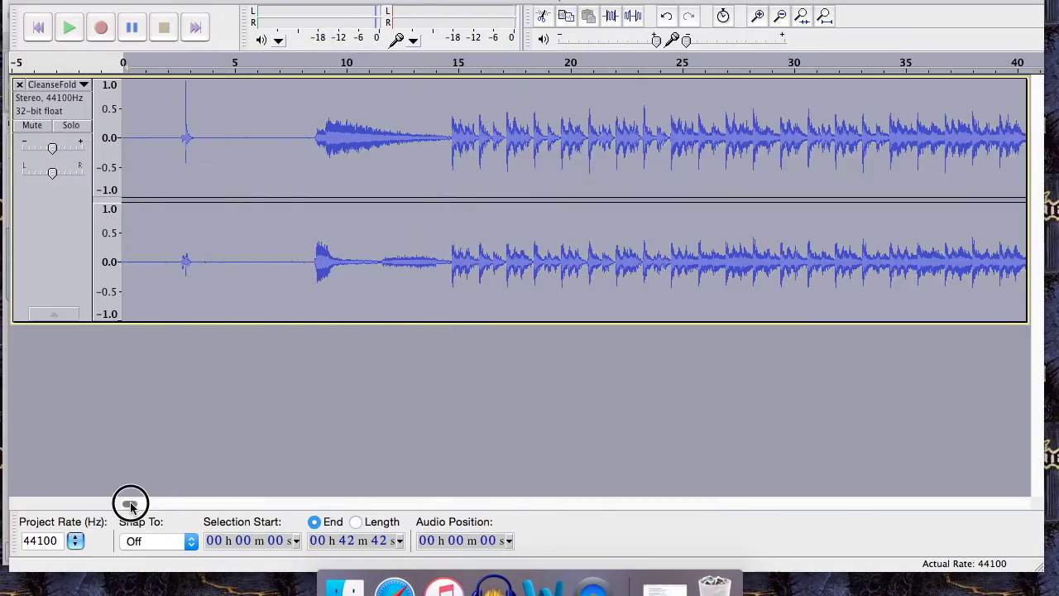
left_click_drag(130, 500, 610, 503)
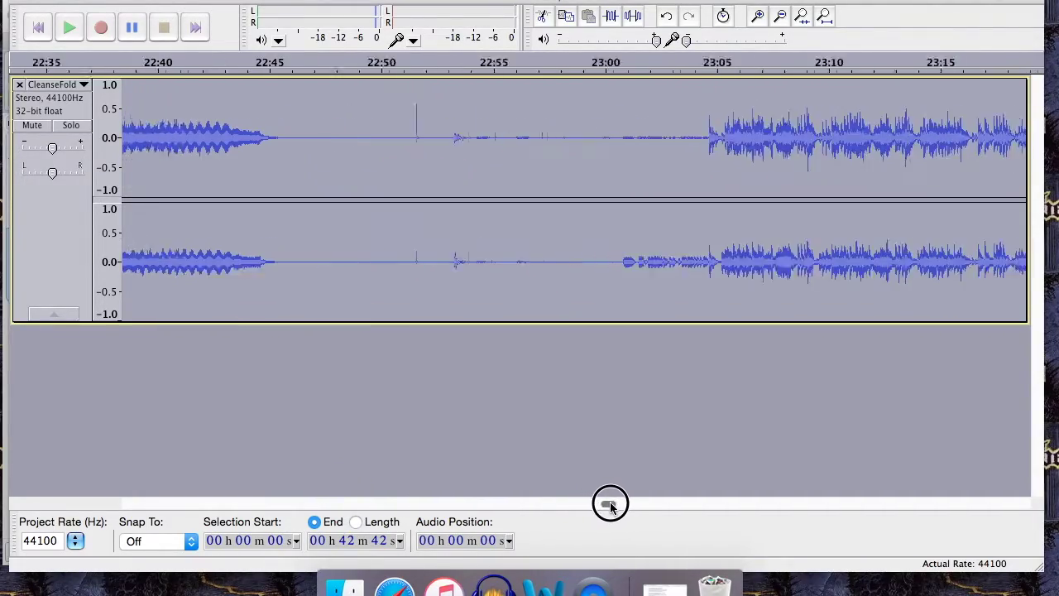
left_click(364, 166)
left_click(757, 16)
left_click(758, 16)
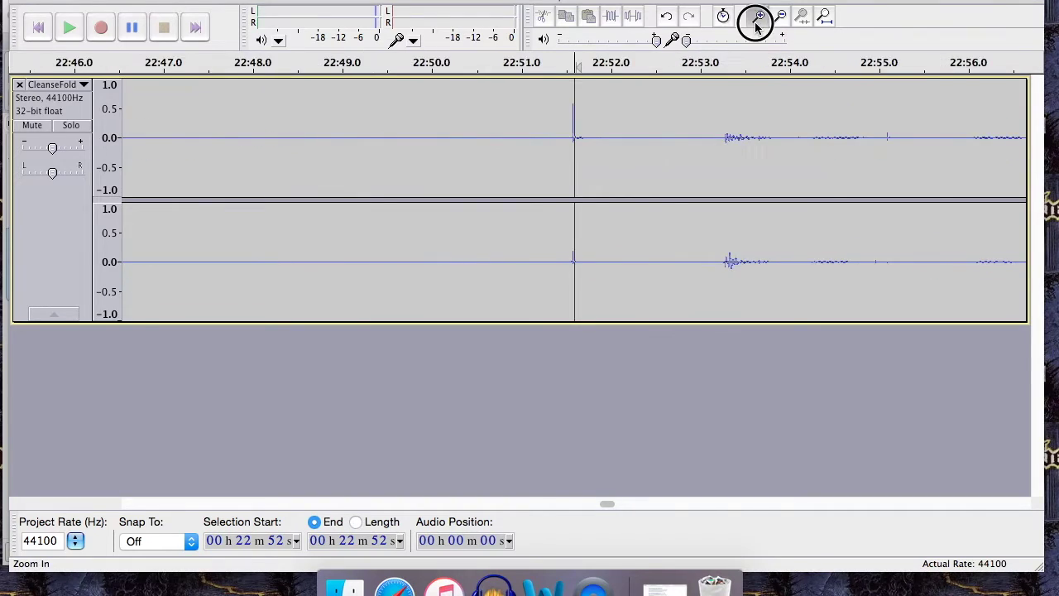
left_click(757, 17)
left_click(757, 16)
left_click(757, 17)
left_click(757, 17)
left_click(757, 17)
left_click(757, 18)
left_click(757, 18)
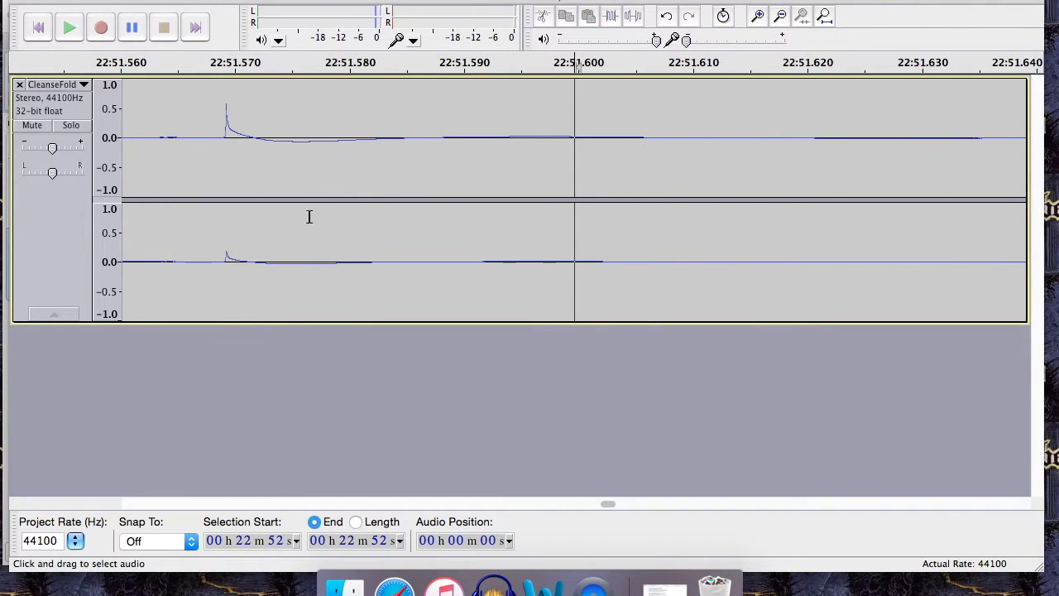
left_click(222, 137)
left_click(757, 17)
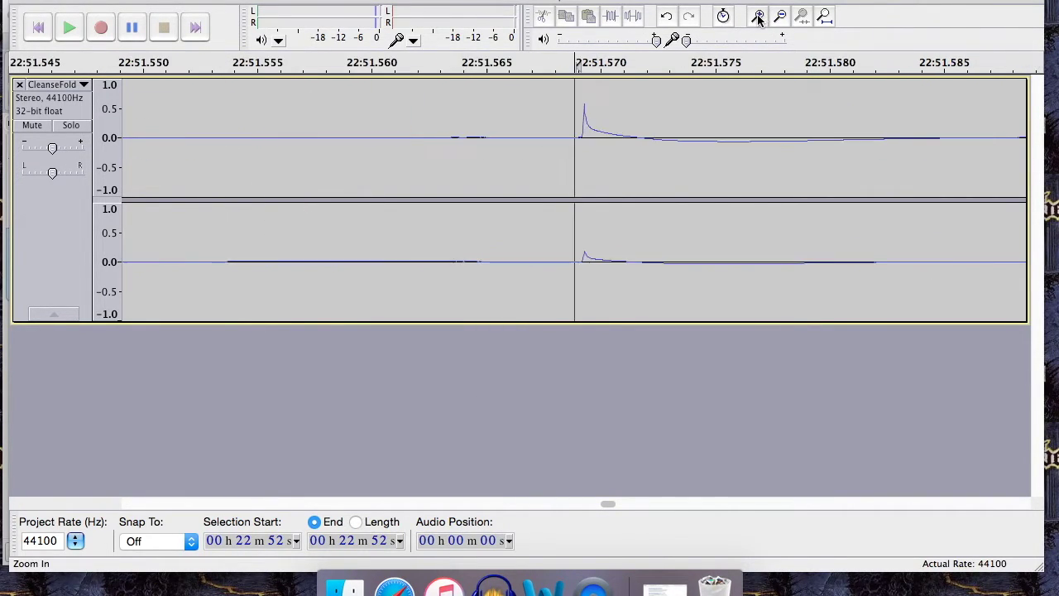
- Select the click spike near 22:51.57 and capture it as the noise profile
left_click_drag(578, 156, 610, 165)
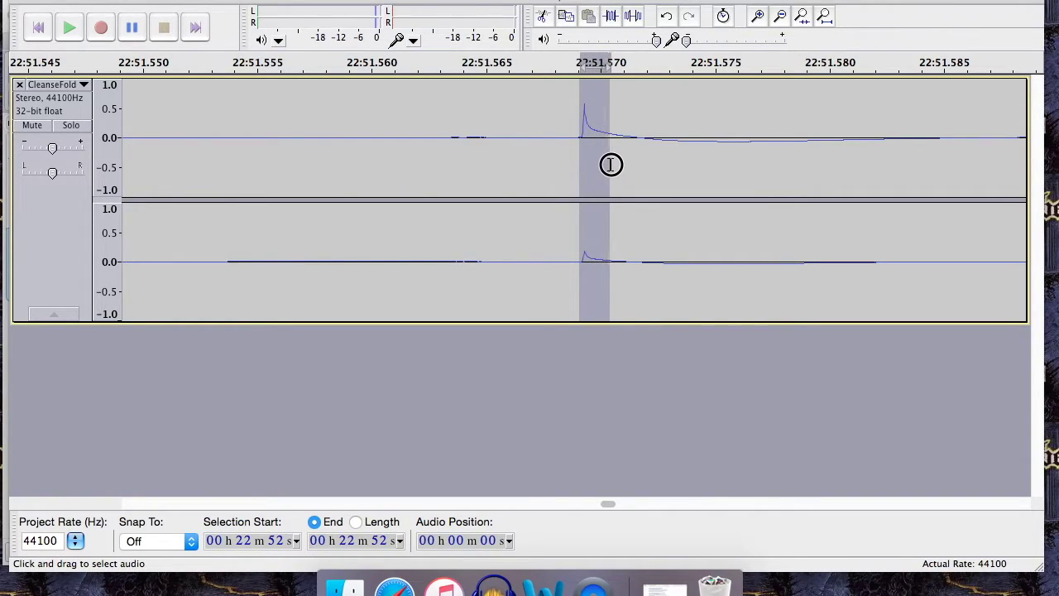
left_click(406, 0)
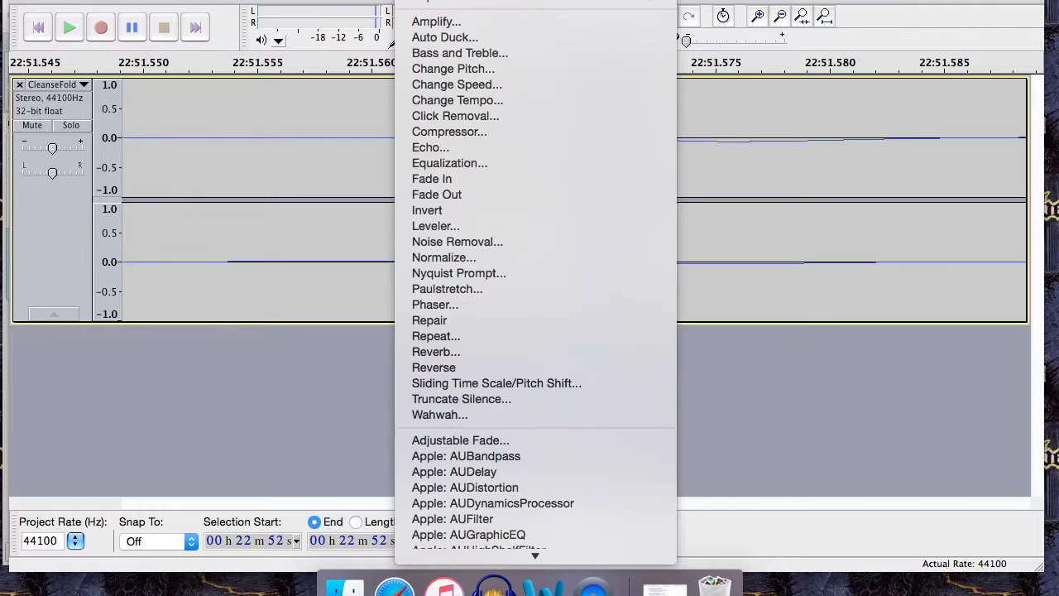
left_click(451, 242)
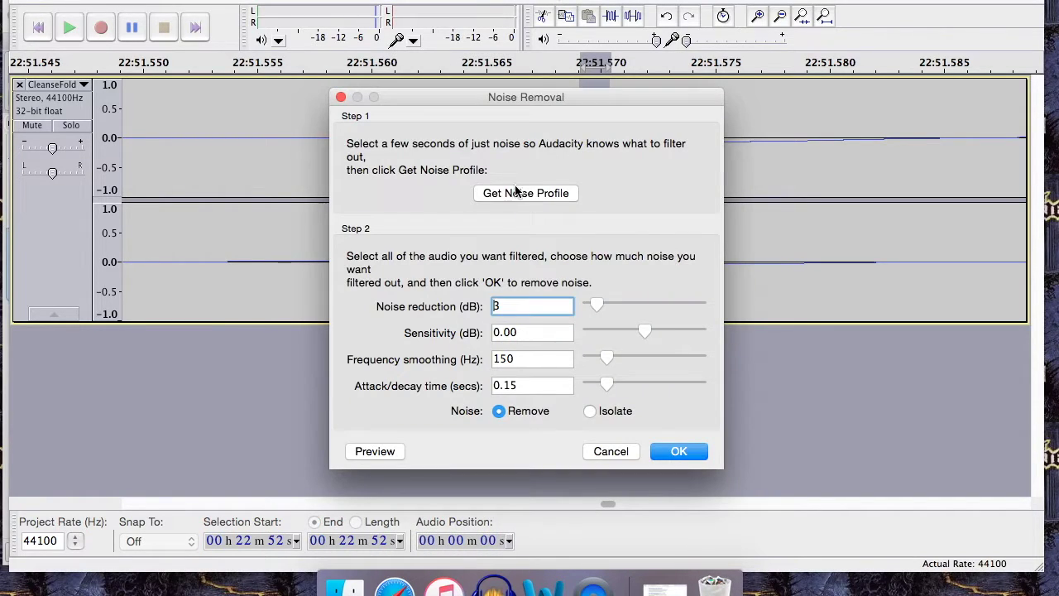
left_click(515, 192)
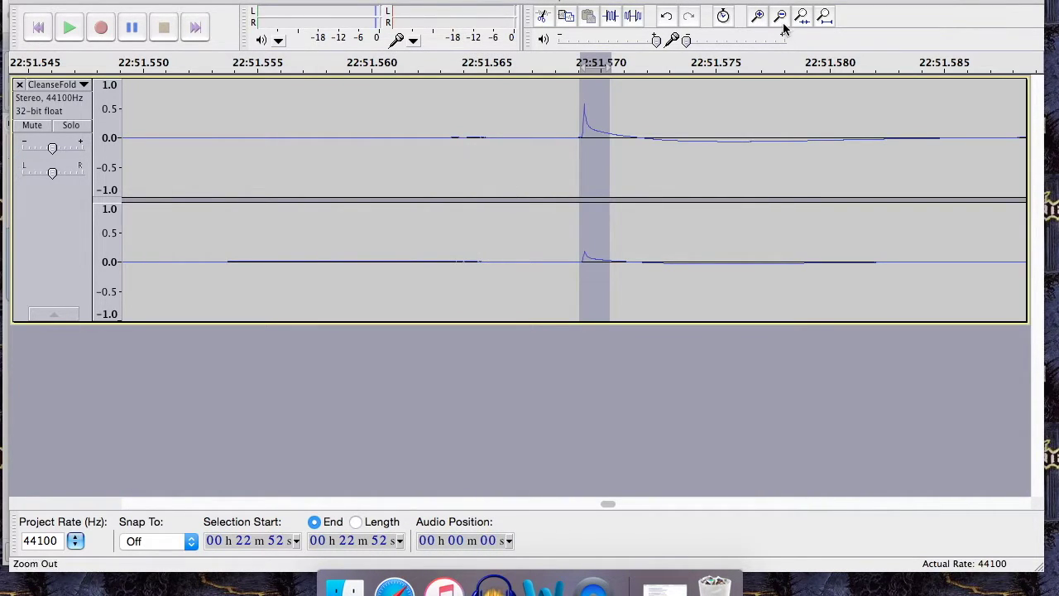
left_click(783, 25)
left_click(783, 25)
- Zoom in around 18:22 and select the tiny click at 18:21.963
left_click(783, 25)
left_click(782, 25)
left_click(783, 25)
left_click(782, 24)
left_click(783, 25)
left_click(782, 25)
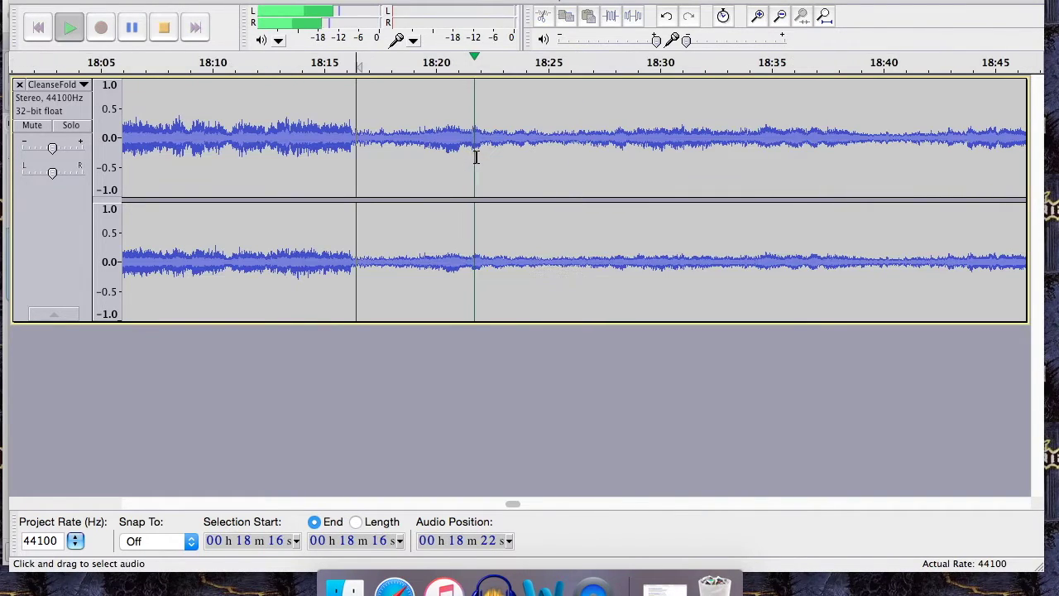
left_click(476, 149)
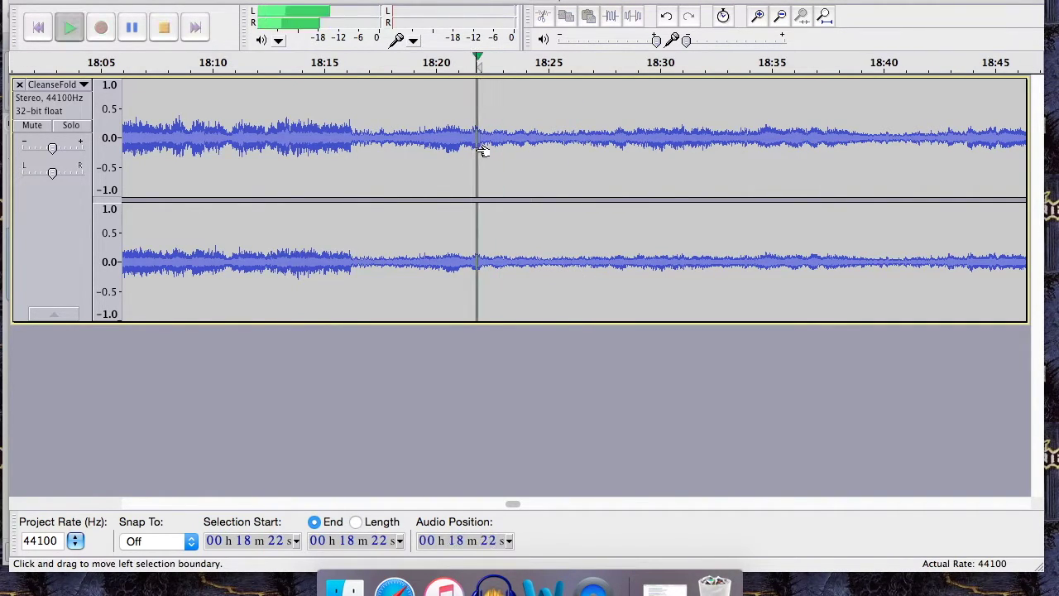
left_click(758, 19)
left_click(758, 18)
left_click(758, 18)
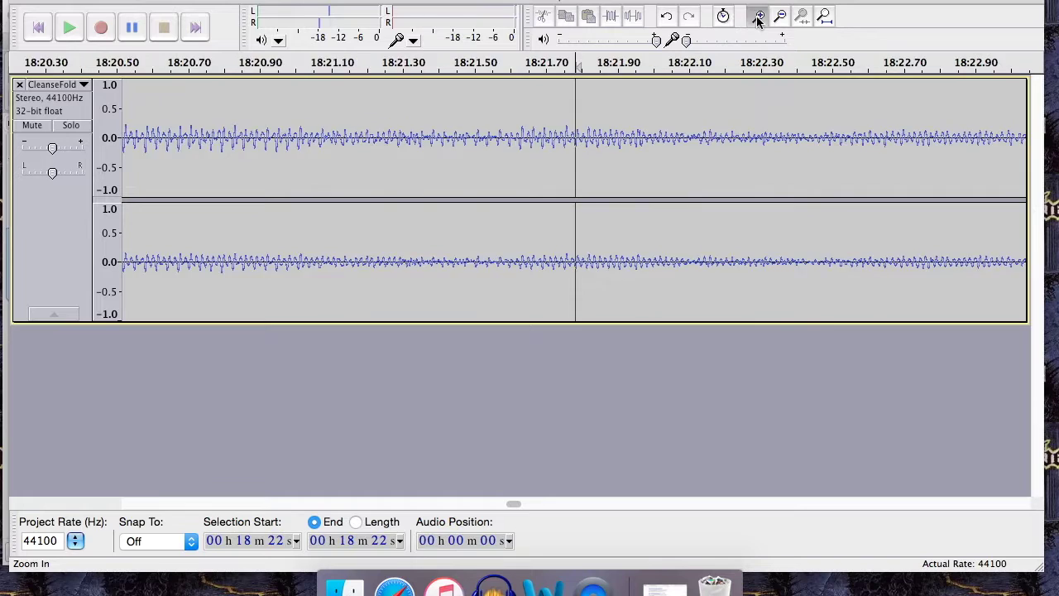
left_click(758, 18)
left_click(758, 19)
left_click(758, 19)
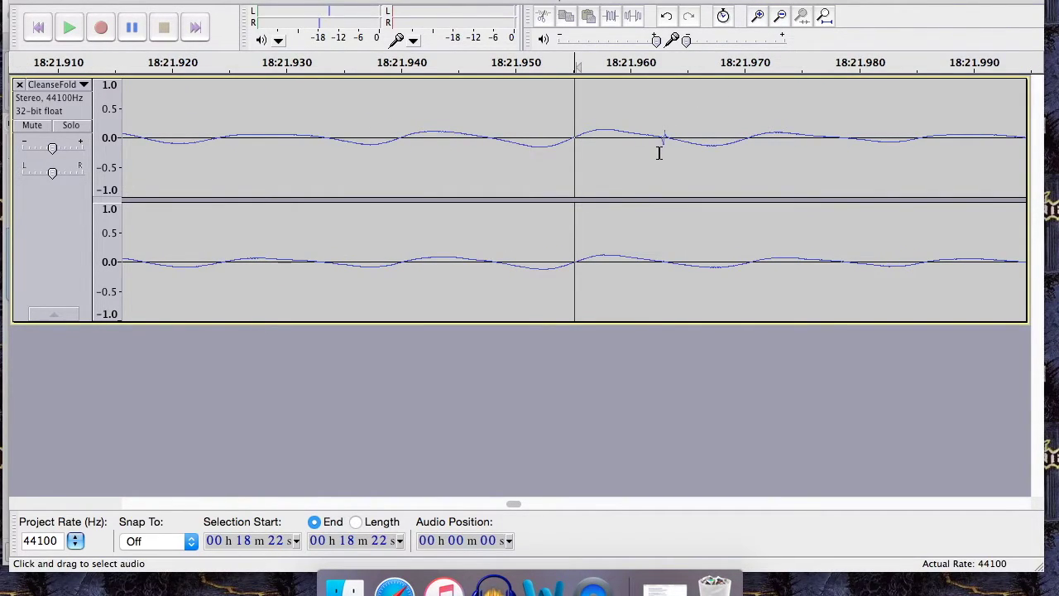
left_click(757, 15)
left_click_drag(582, 159, 590, 161)
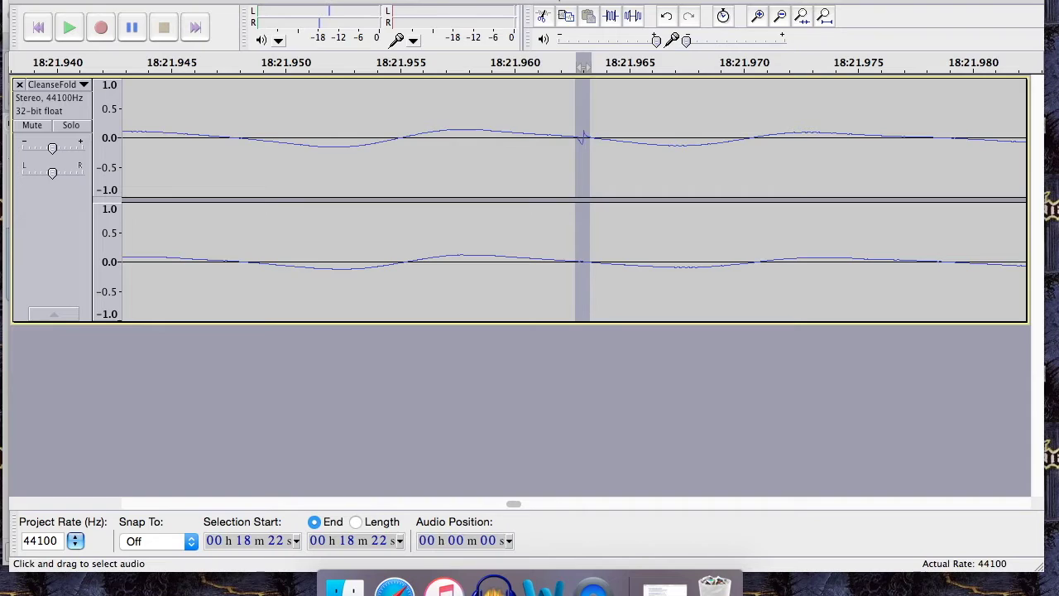
- Remove the selected click with a 1 dB noise removal
left_click(414, 0)
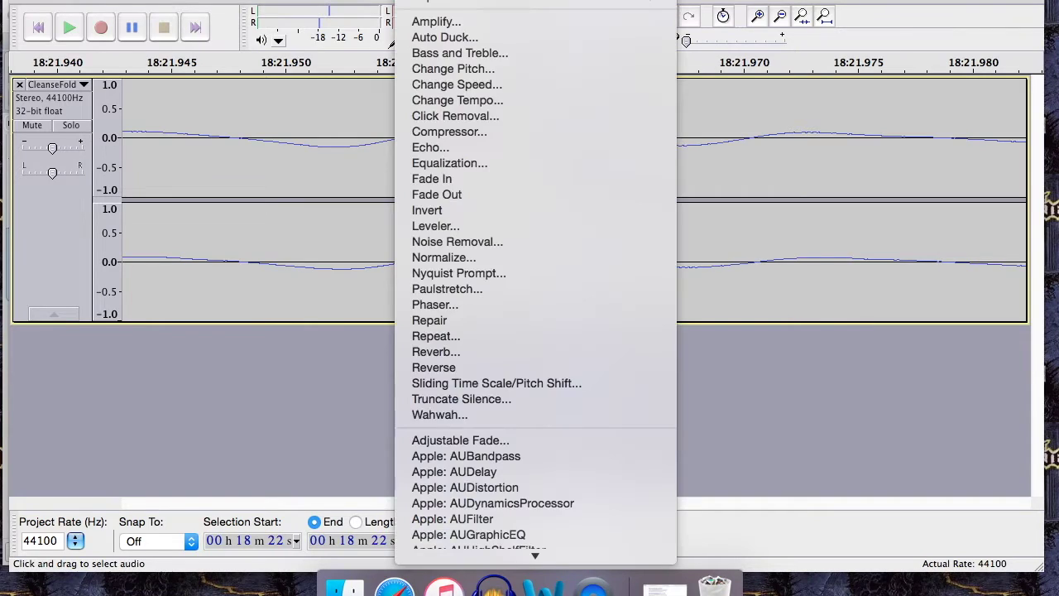
left_click(465, 241)
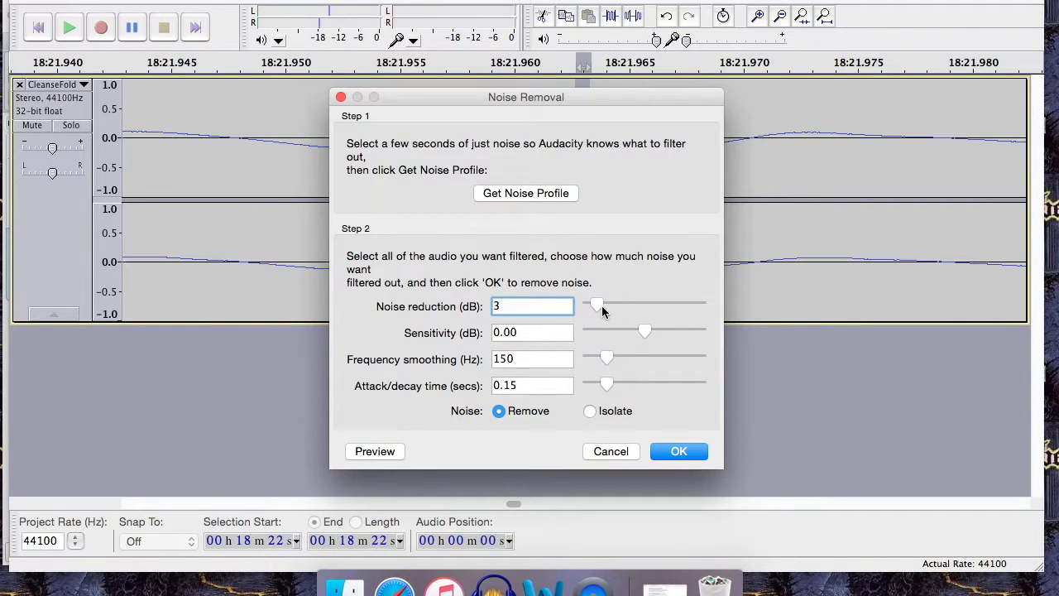
left_click_drag(598, 305, 591, 304)
left_click(674, 452)
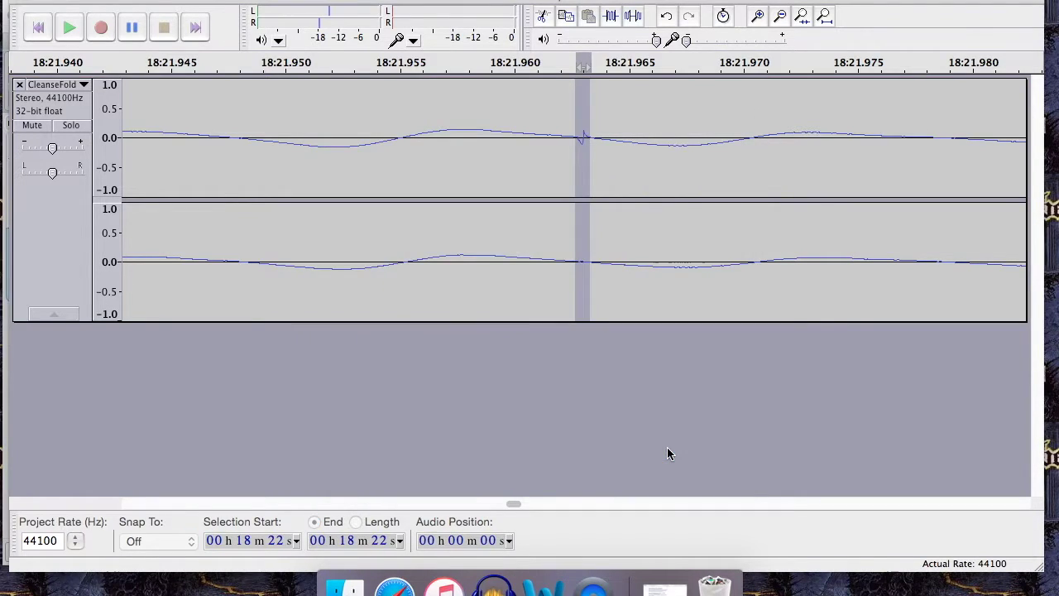
- Zoom back out and play from 18:20 to check the repair
left_click(779, 19)
left_click(779, 19)
left_click(778, 18)
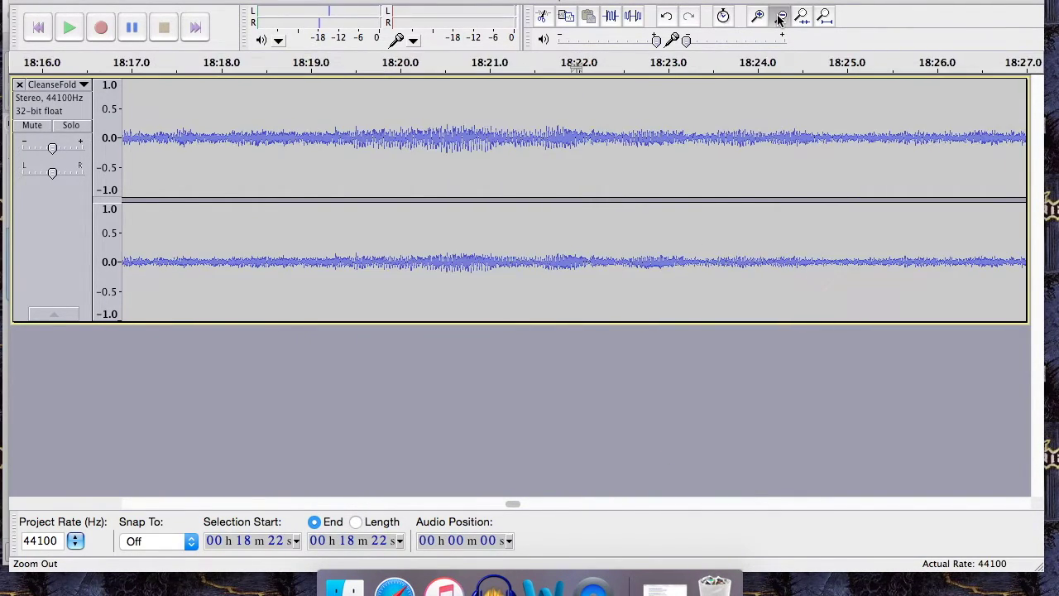
left_click(779, 18)
left_click(779, 18)
left_click(535, 149)
key("space")
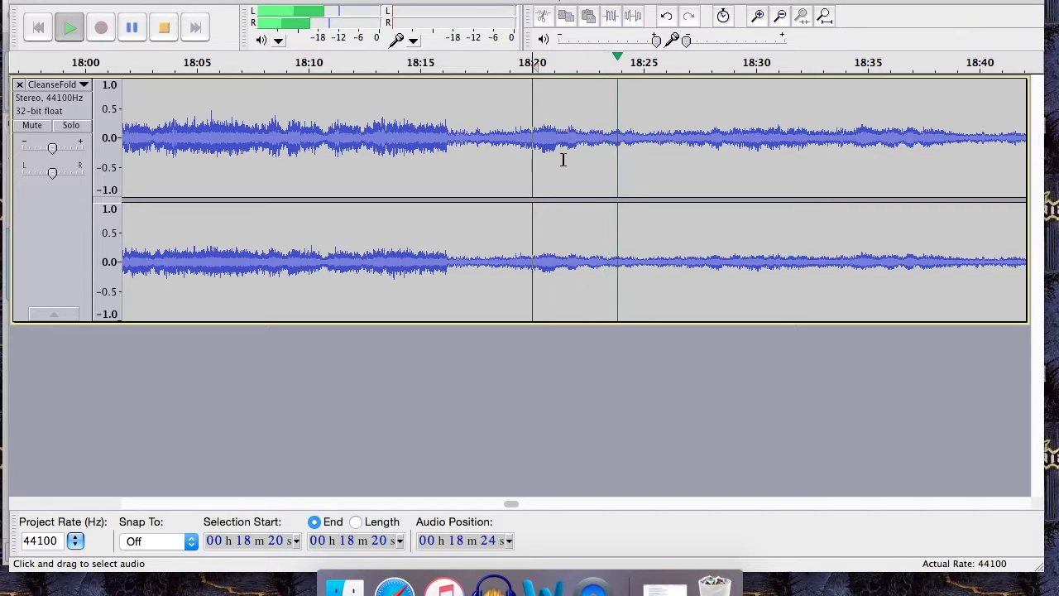
- Play from 29:01 while zooming in, then stop and mark the click near 29:06.5
key("space")
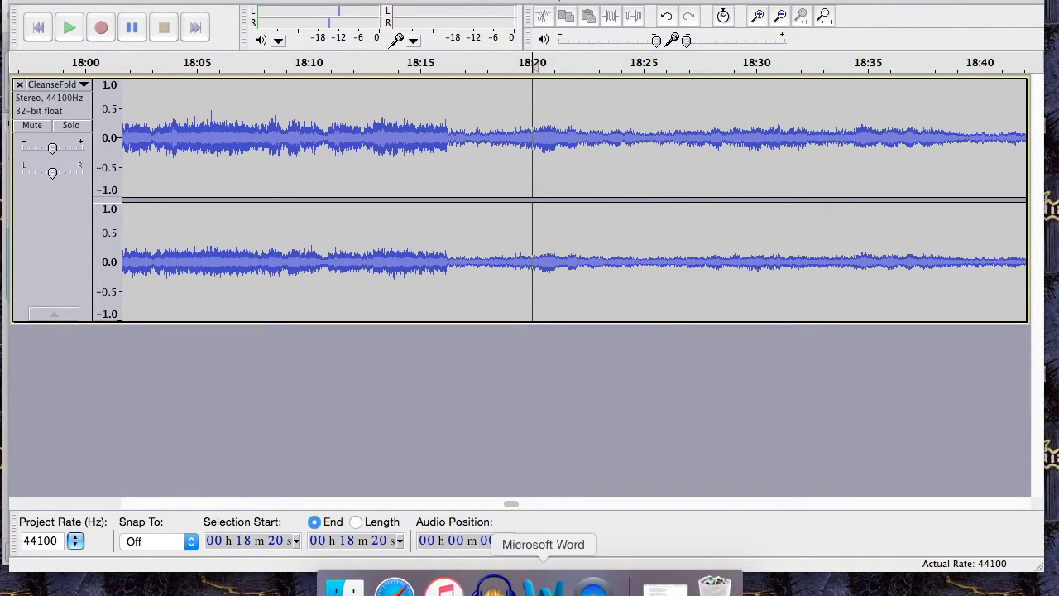
left_click_drag(511, 503, 747, 503)
left_click(342, 148)
key("space")
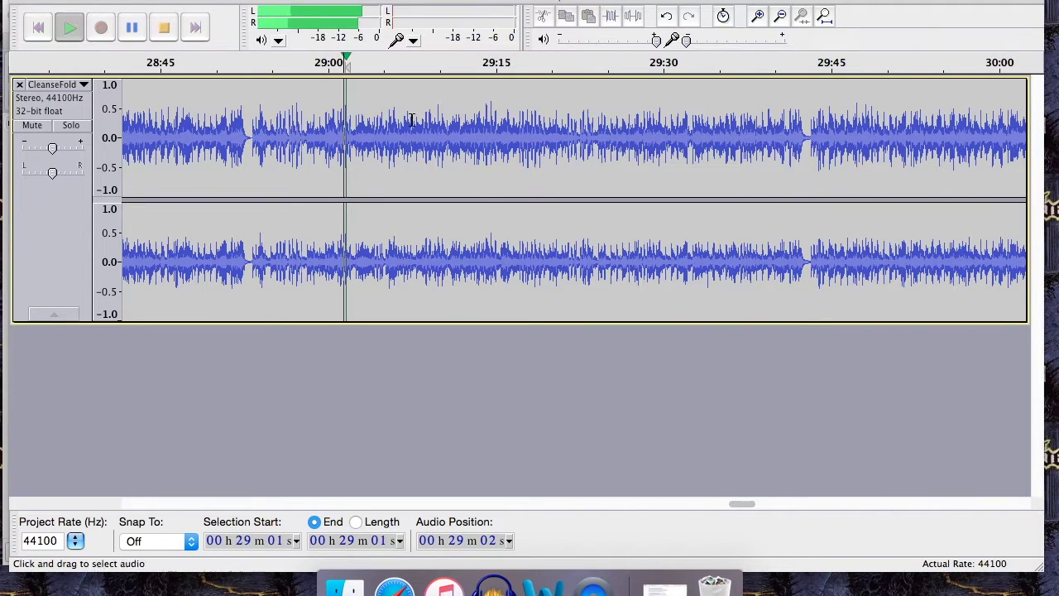
left_click(765, 16)
left_click(760, 16)
left_click(760, 16)
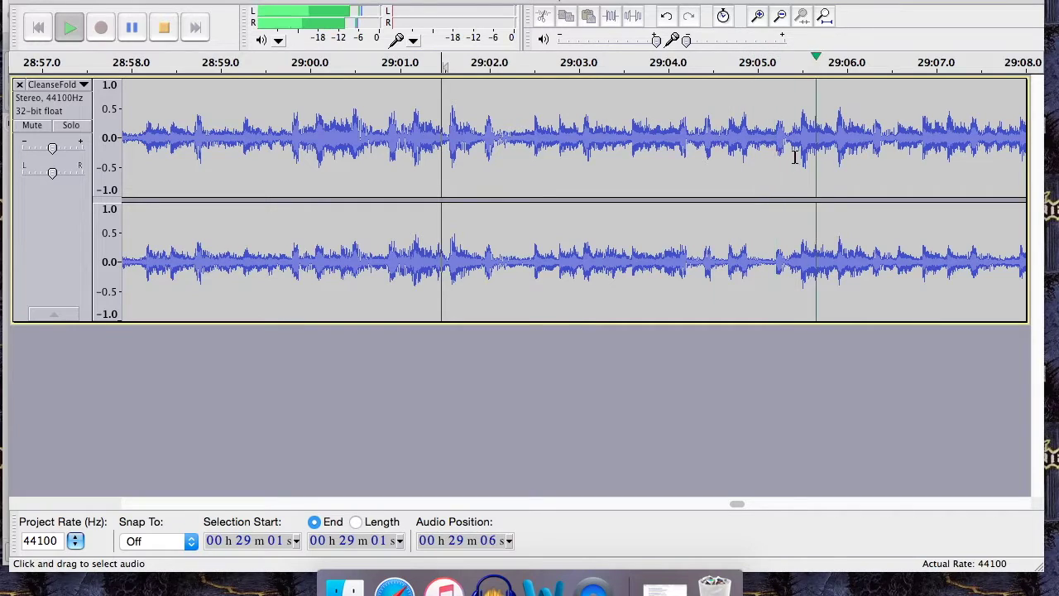
key("space")
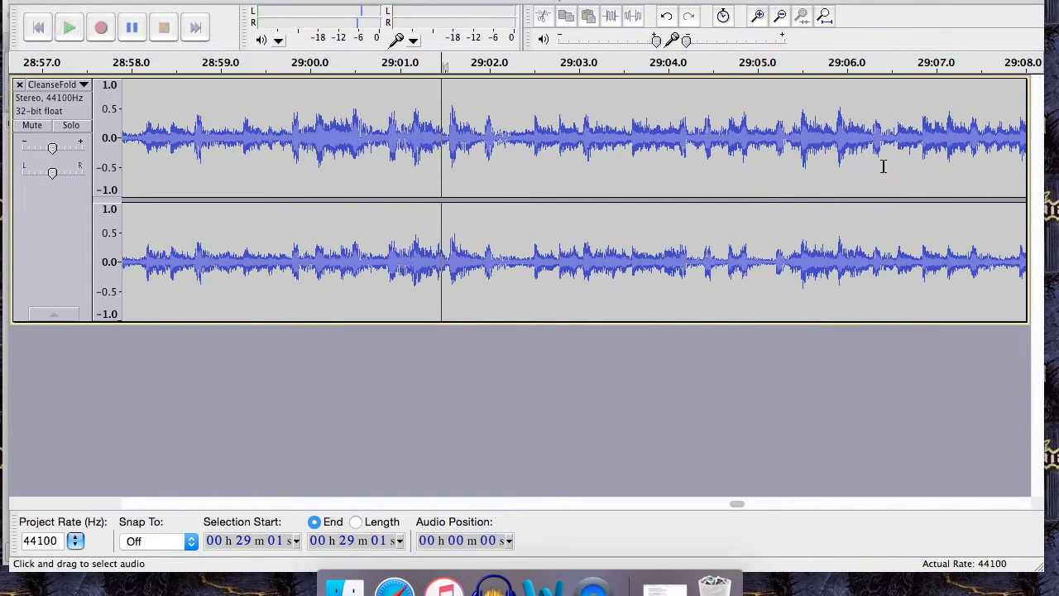
left_click(892, 162)
- Zoom in and select tightly around the short click near 29:06.51
left_click(757, 16)
left_click(758, 16)
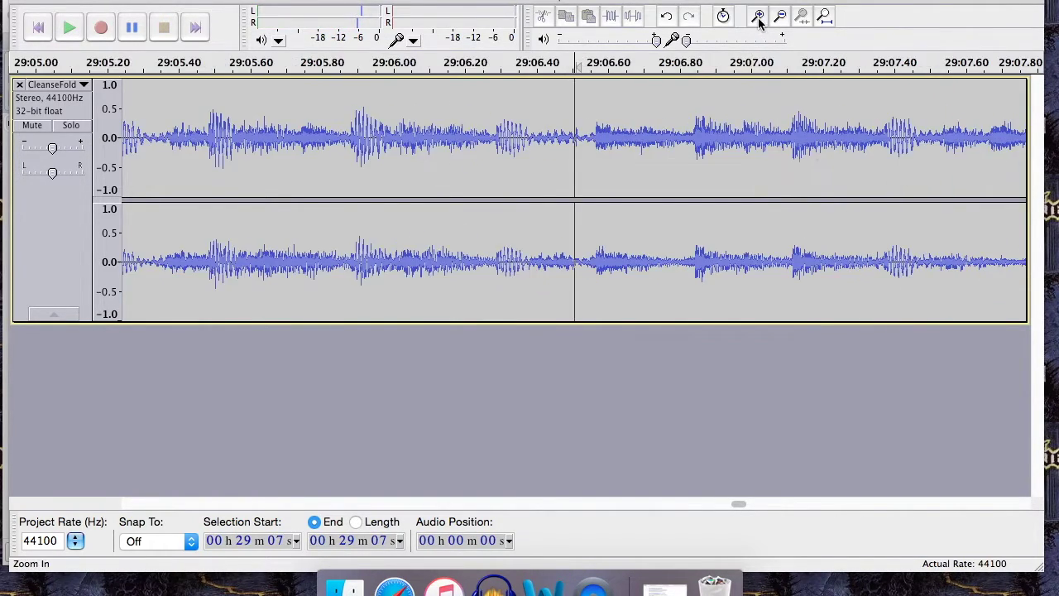
left_click(758, 16)
left_click(758, 16)
left_click(758, 16)
left_click(758, 17)
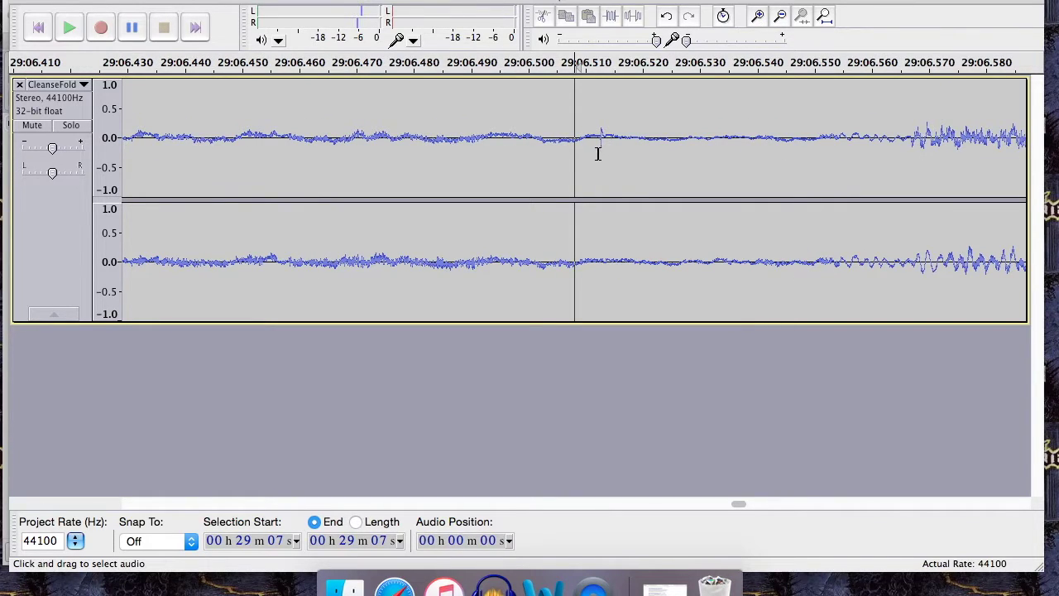
left_click_drag(597, 155, 609, 156)
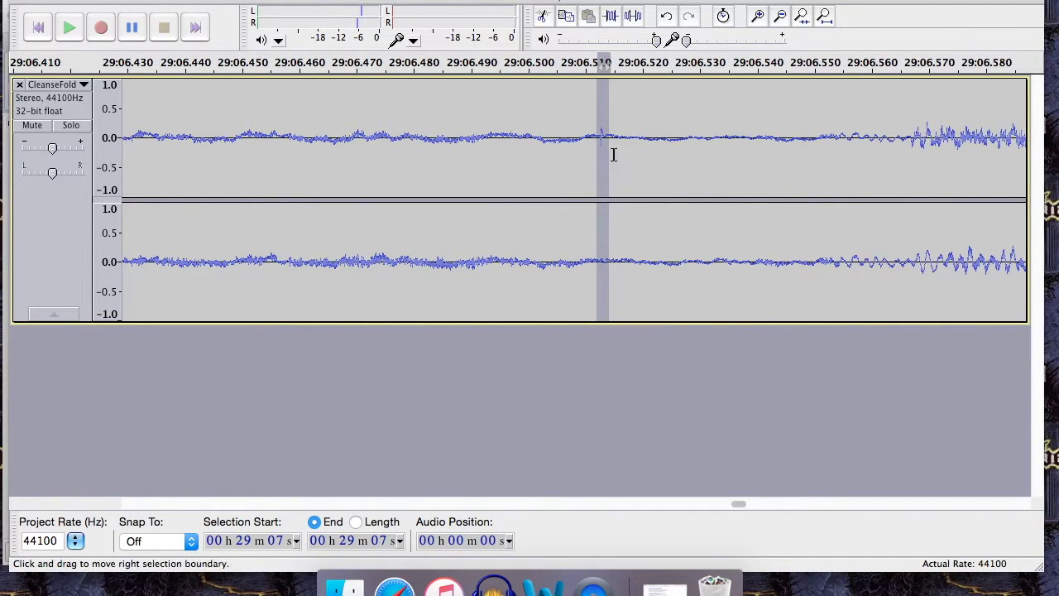
left_click(758, 16)
left_click(758, 17)
left_click(758, 16)
left_click(757, 17)
left_click(758, 17)
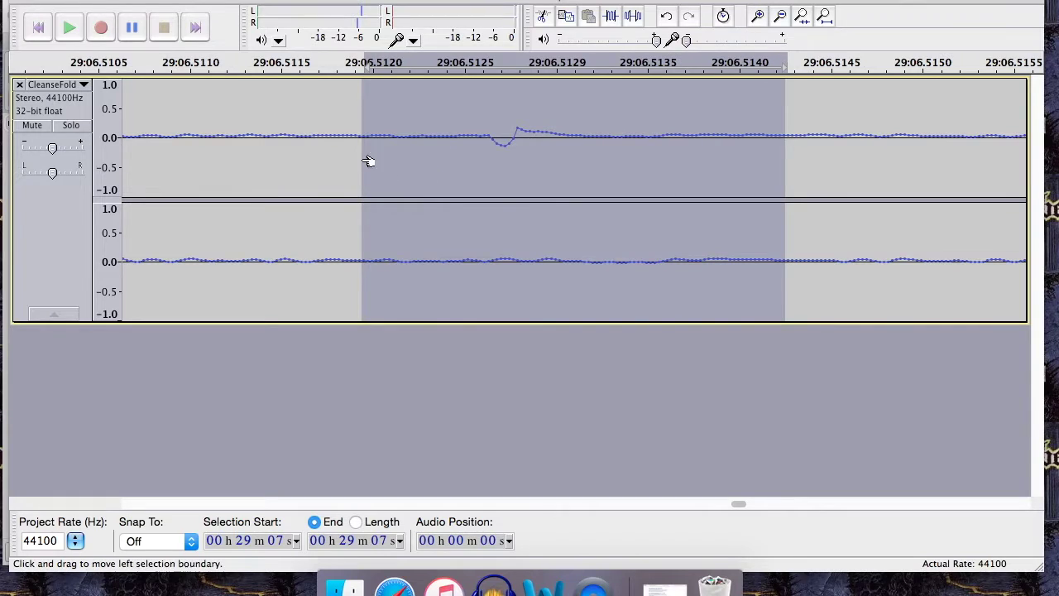
left_click_drag(408, 160, 487, 166)
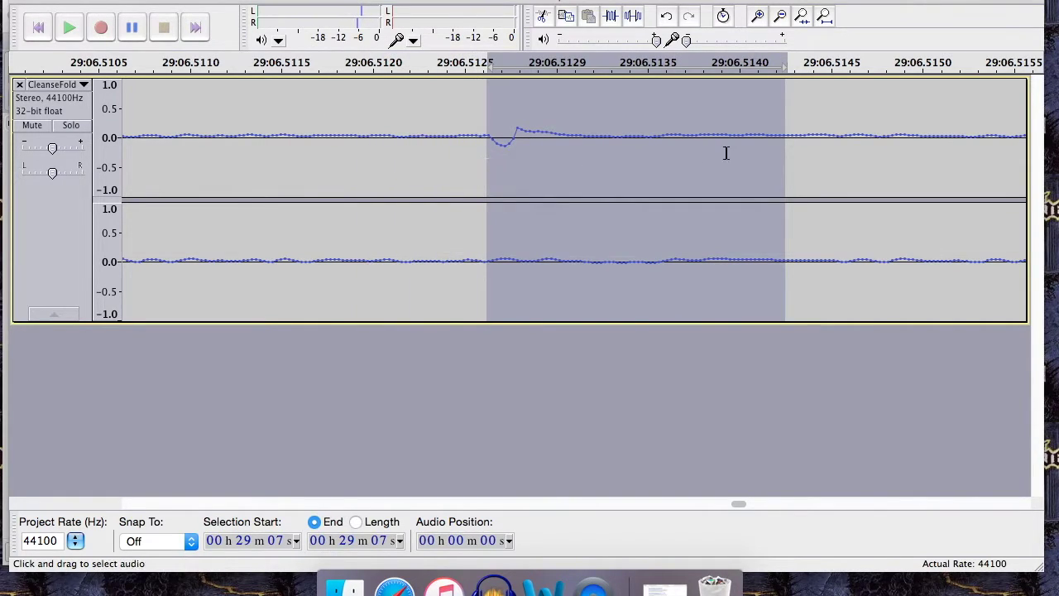
left_click_drag(778, 160, 523, 149)
- Remove the selected click with a 1 dB noise removal
left_click(405, 2)
left_click(472, 237)
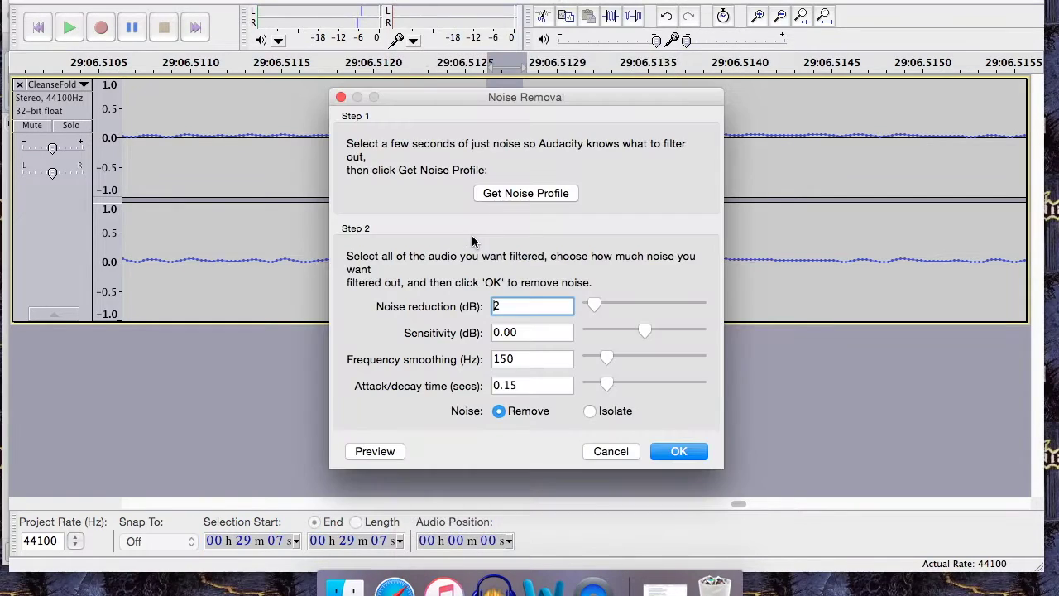
left_click(592, 303)
left_click(678, 451)
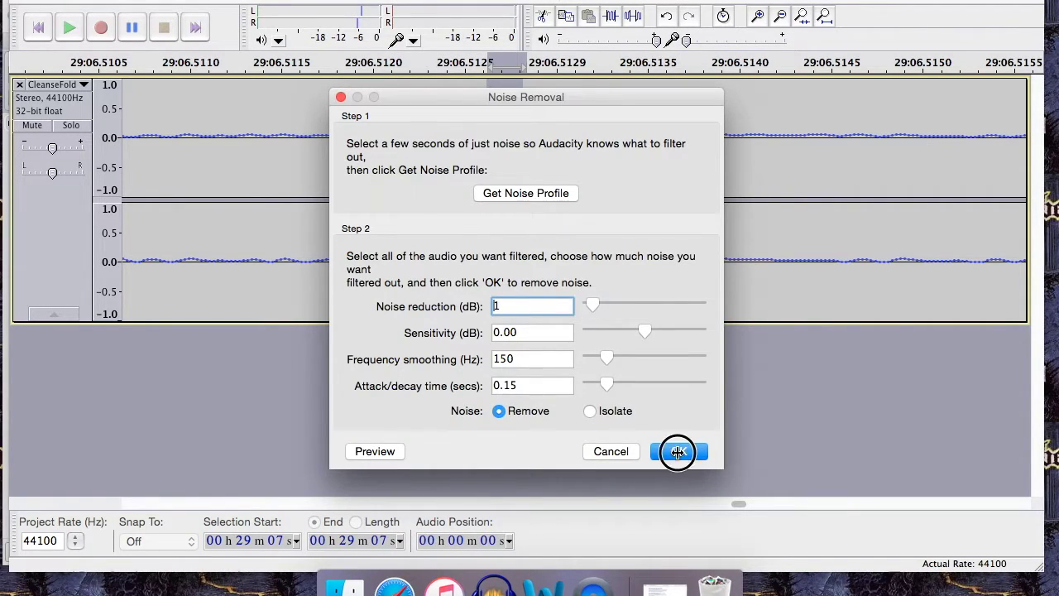
- Zoom back out and delete the noisy lead-in before the music begins
left_click(780, 16)
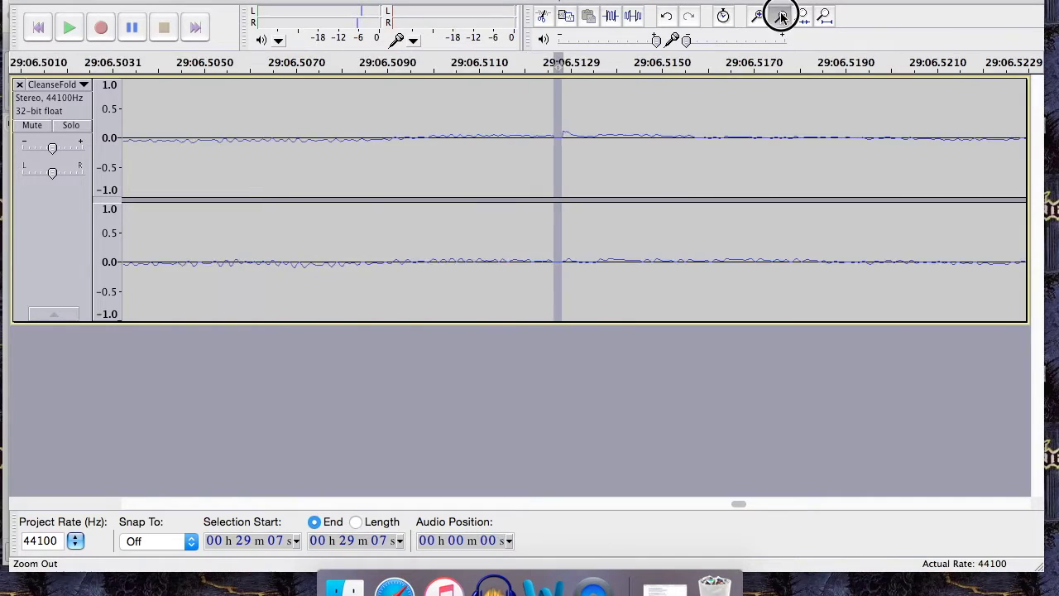
left_click(781, 16)
left_click(781, 17)
left_click(780, 16)
left_click(781, 17)
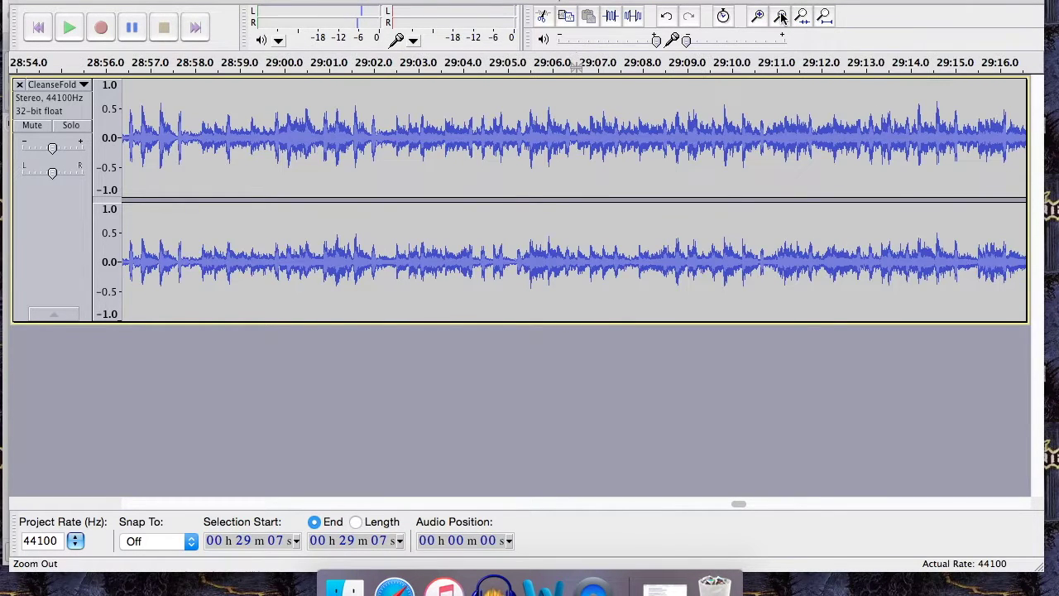
left_click(780, 17)
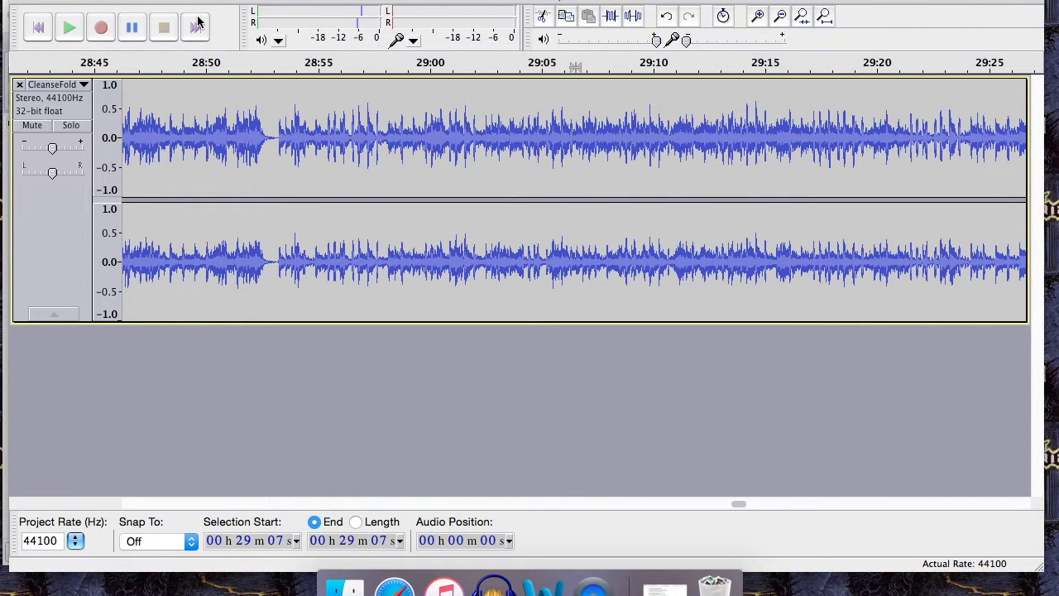
left_click(38, 30)
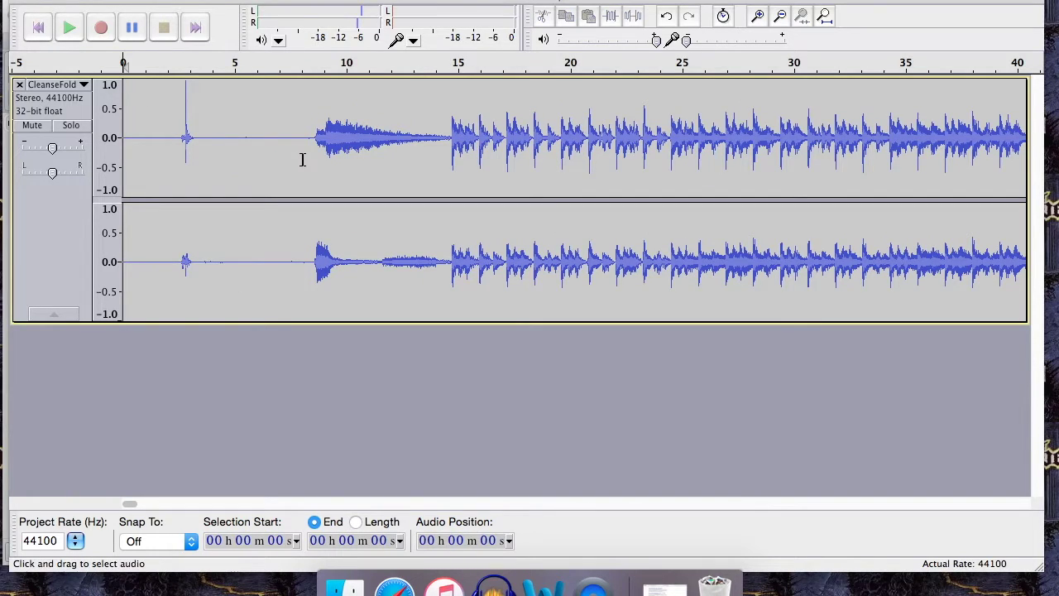
left_click_drag(199, 155, 72, 125)
key("Delete")
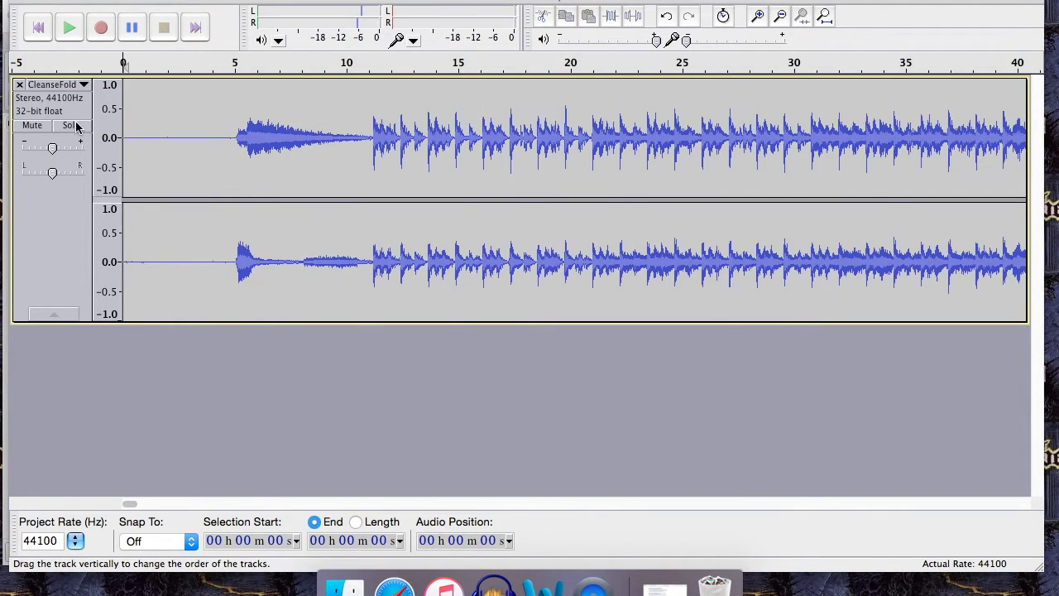
- Delete the dead air after the last song at the end of the recording
left_click(196, 23)
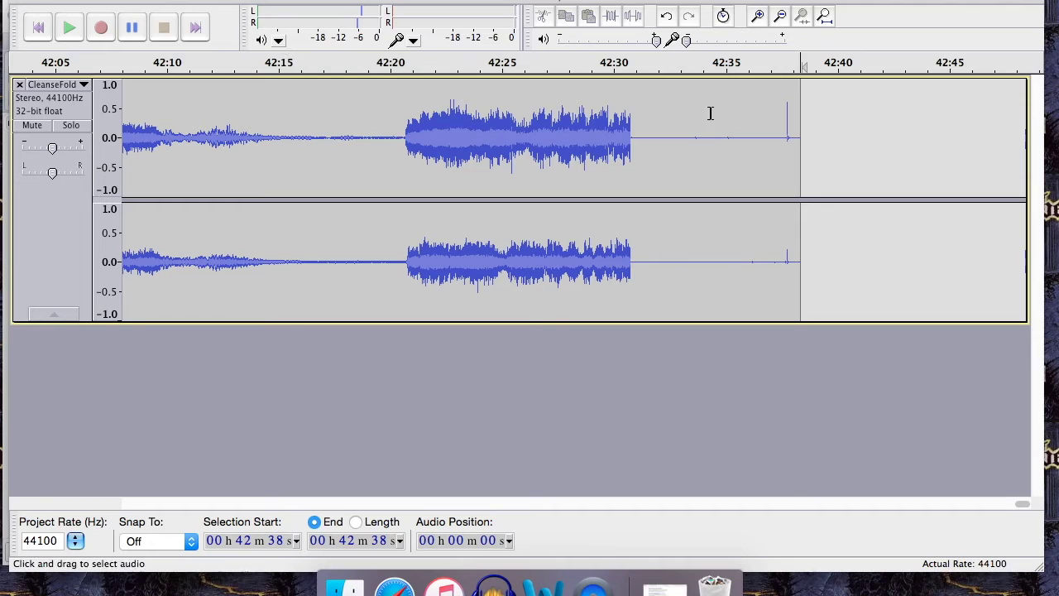
left_click_drag(787, 158, 816, 158)
key("Delete")
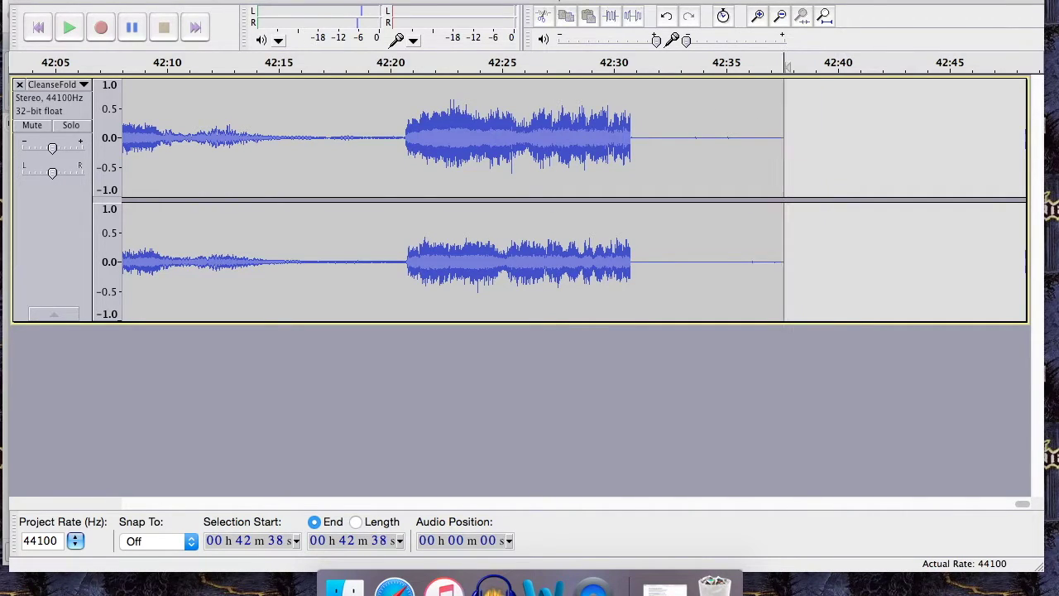
- Amplify the whole recording by 2.1 dB without clipping, then apply Amplify a second time
left_click(38, 27)
left_click(430, 2)
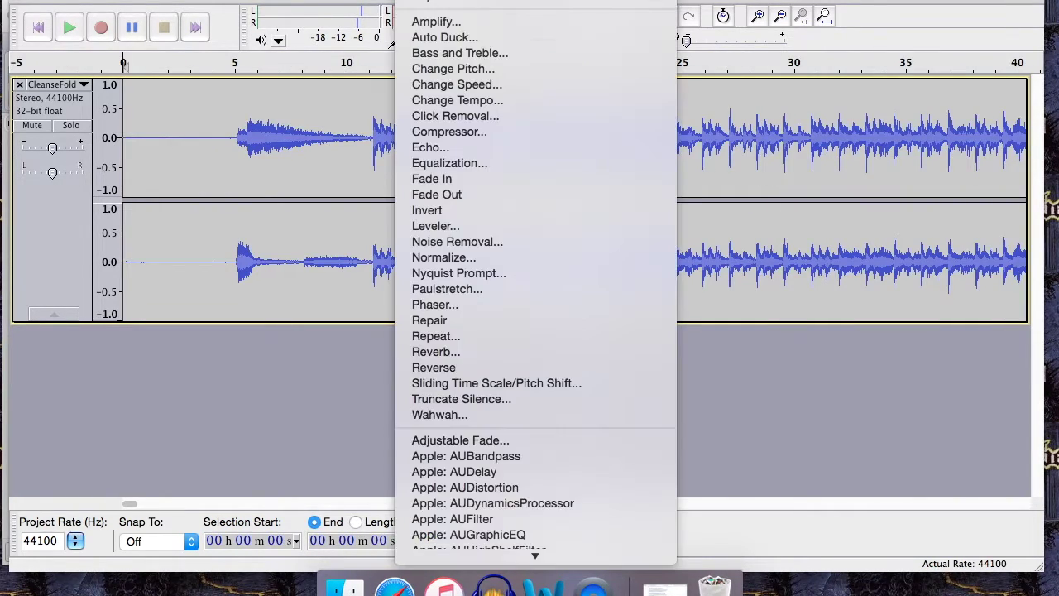
left_click(447, 23)
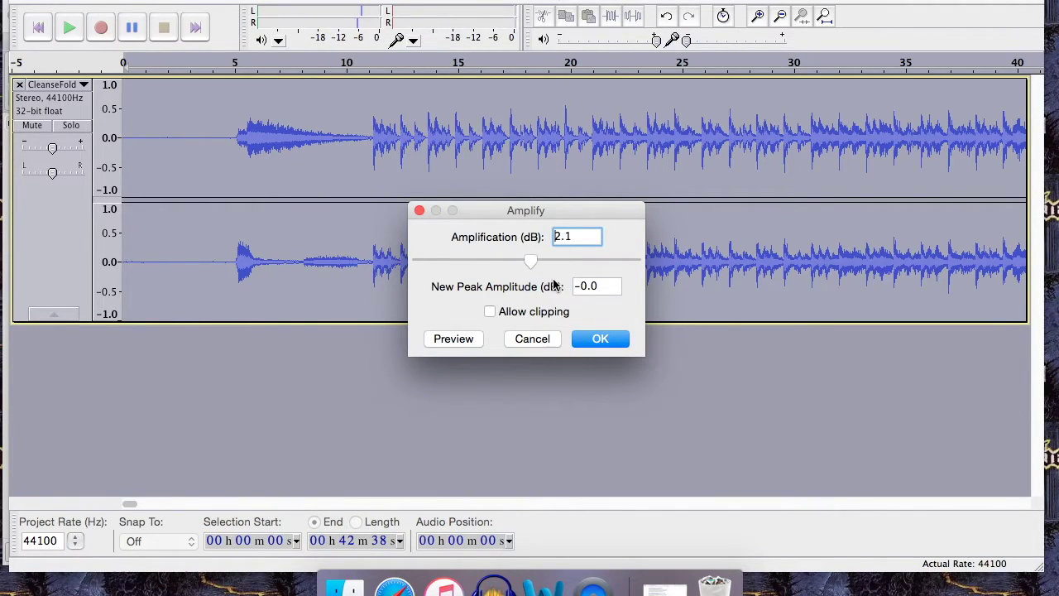
left_click(601, 340)
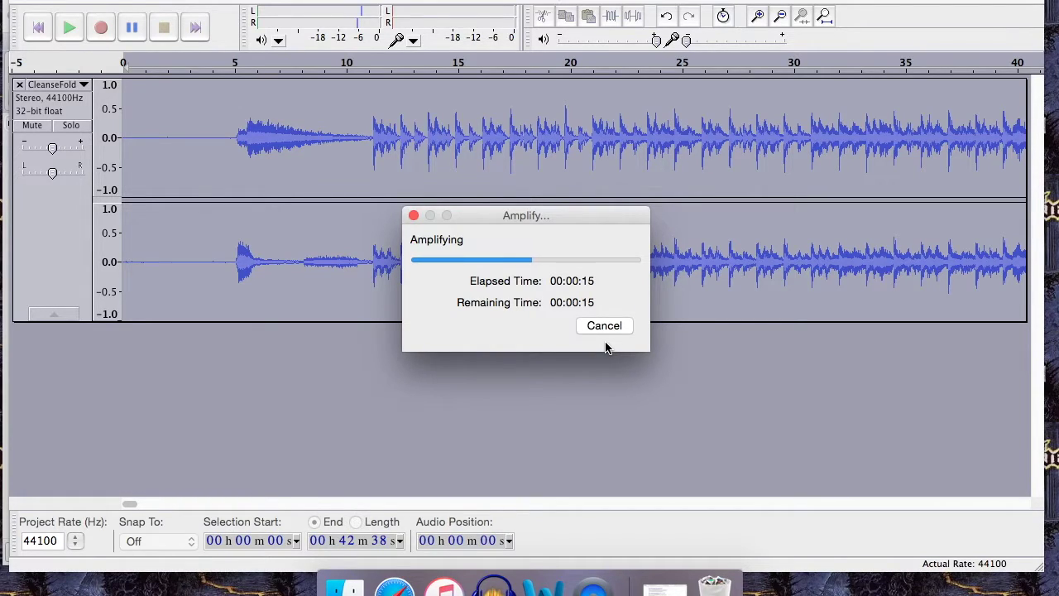
left_click(430, 0)
left_click(451, 19)
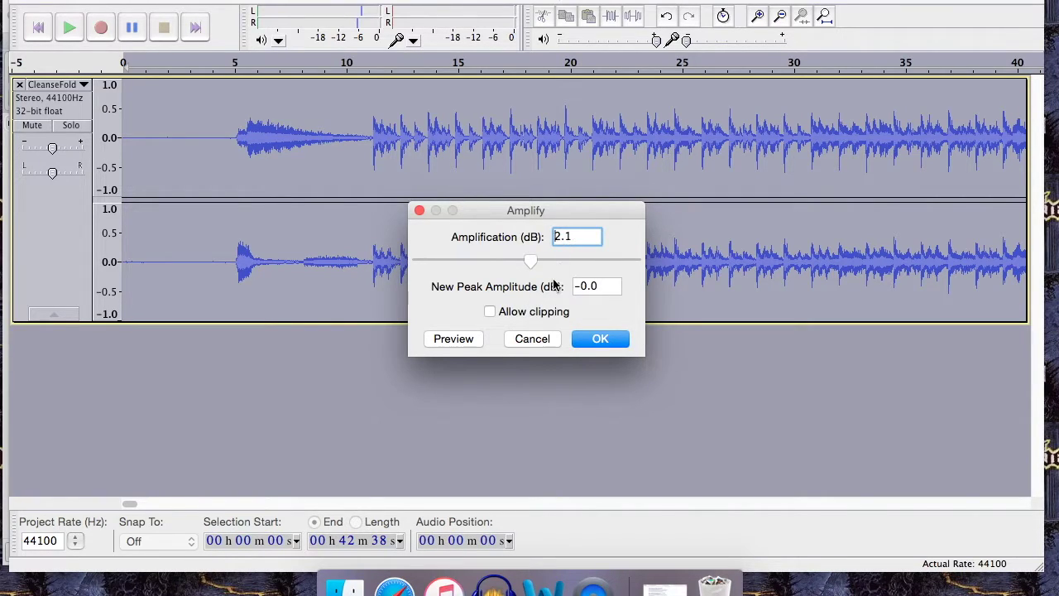
left_click(599, 337)
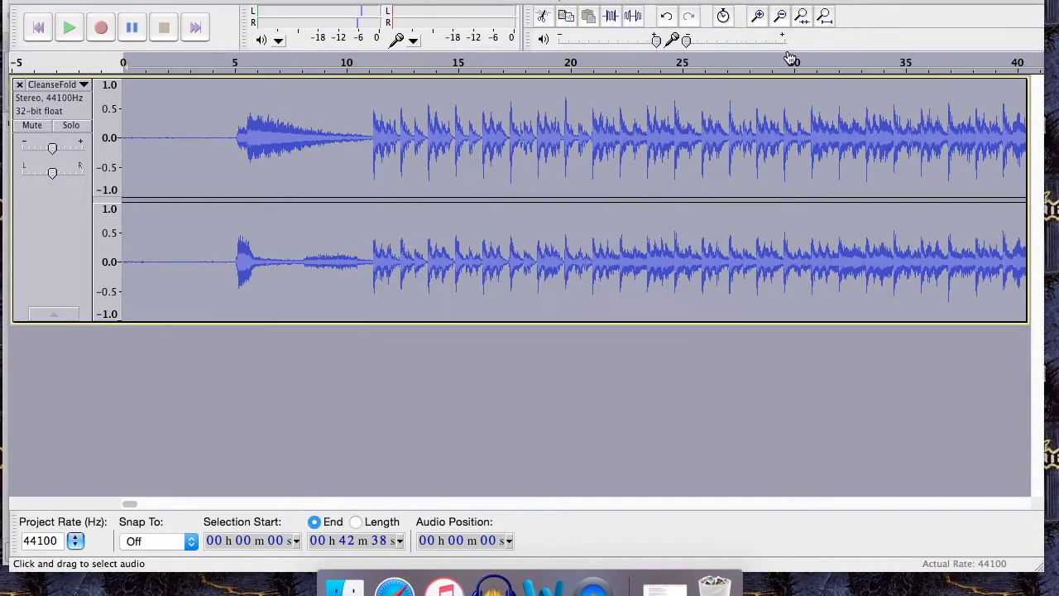
- Import First.mp3 as a reference audio track
left_click(206, 149)
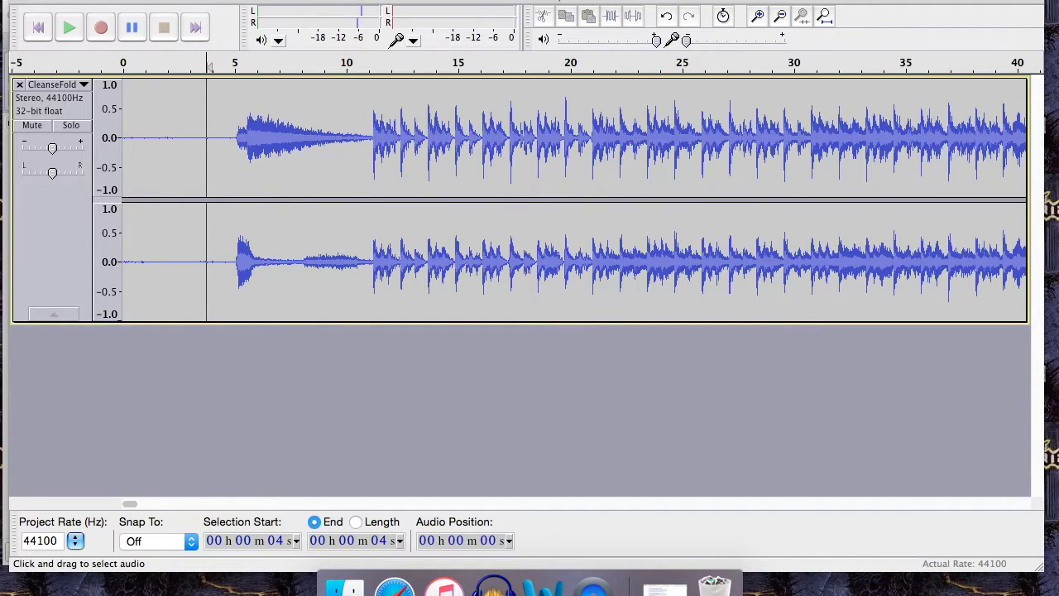
left_click(112, 1)
mouse_move(254, 167)
left_click(382, 171)
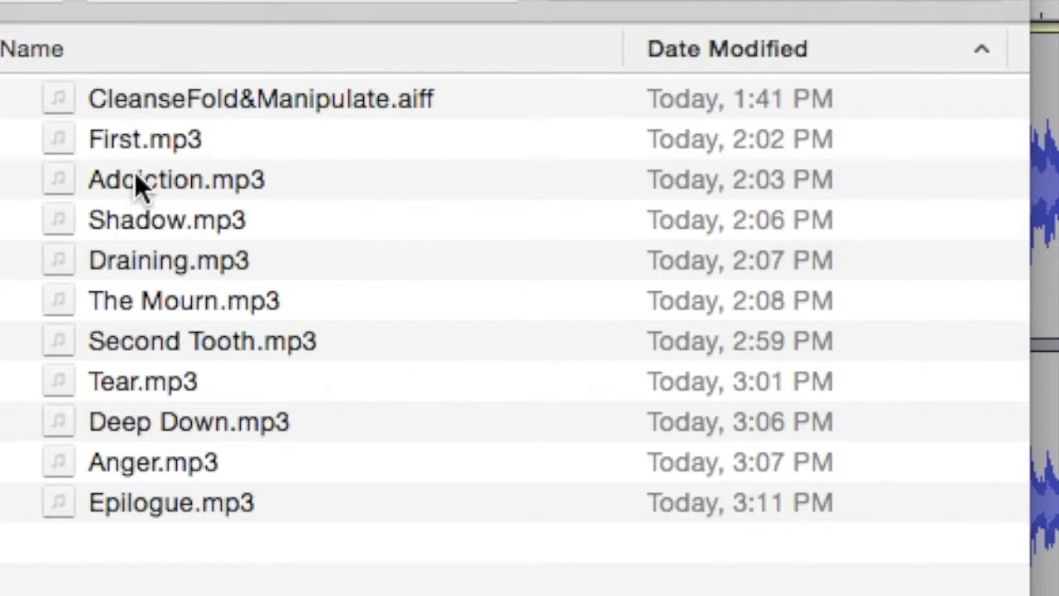
double_click(163, 138)
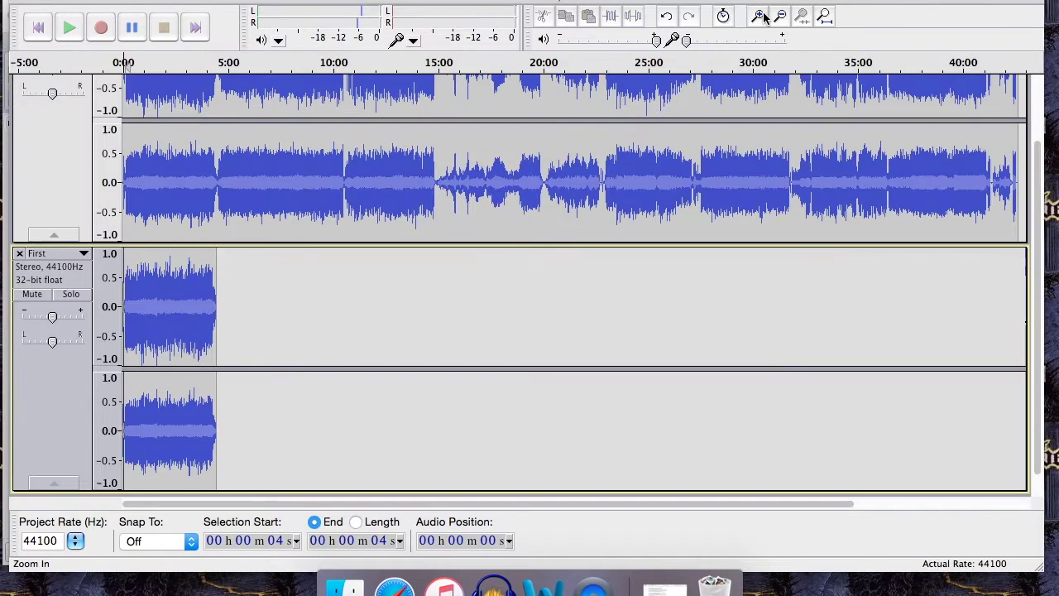
- Delete the rip's first 4.4 seconds so it lines up with the First.mp3 track
left_click(764, 17)
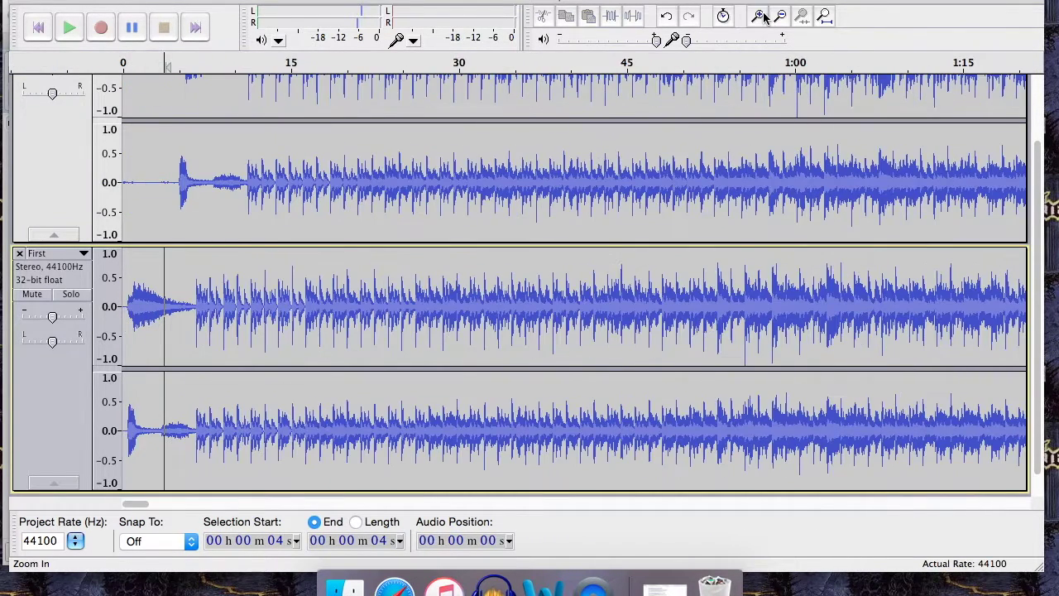
left_click(764, 16)
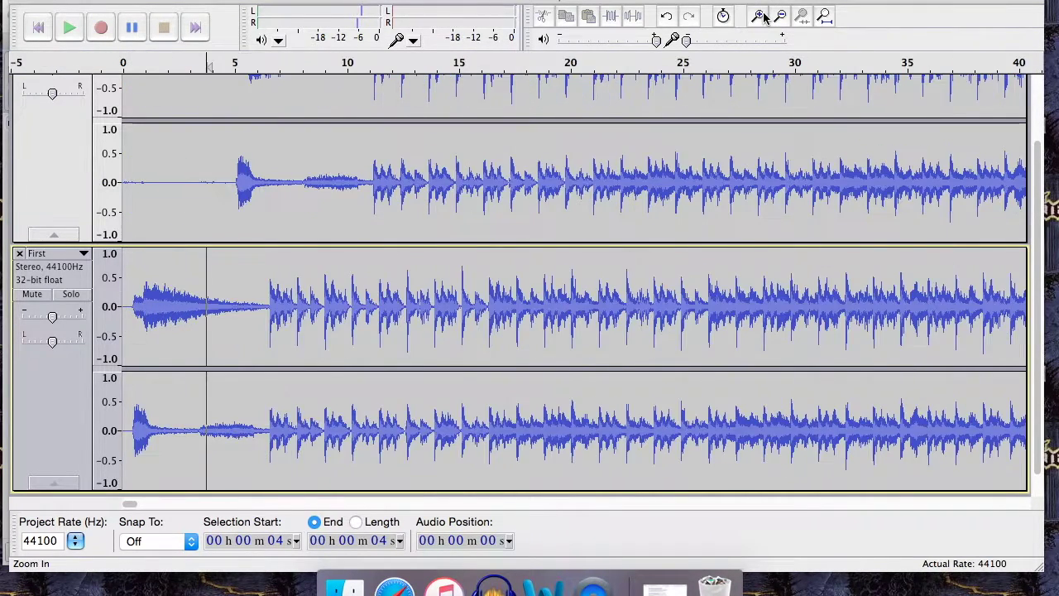
left_click(191, 172)
scroll(196, 173, "up", 2)
left_click(234, 135)
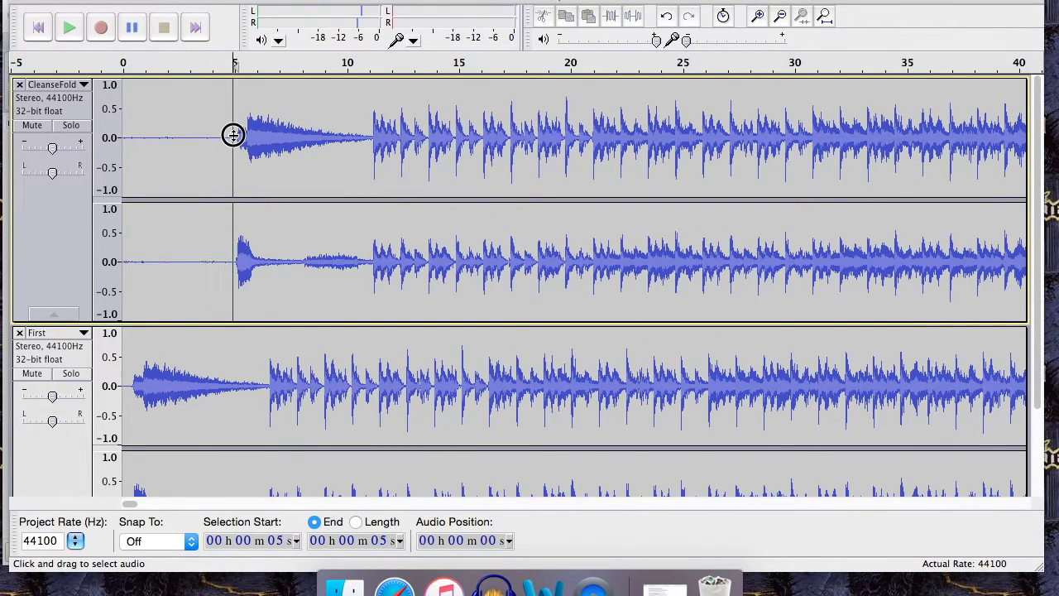
left_click_drag(220, 135, 66, 111)
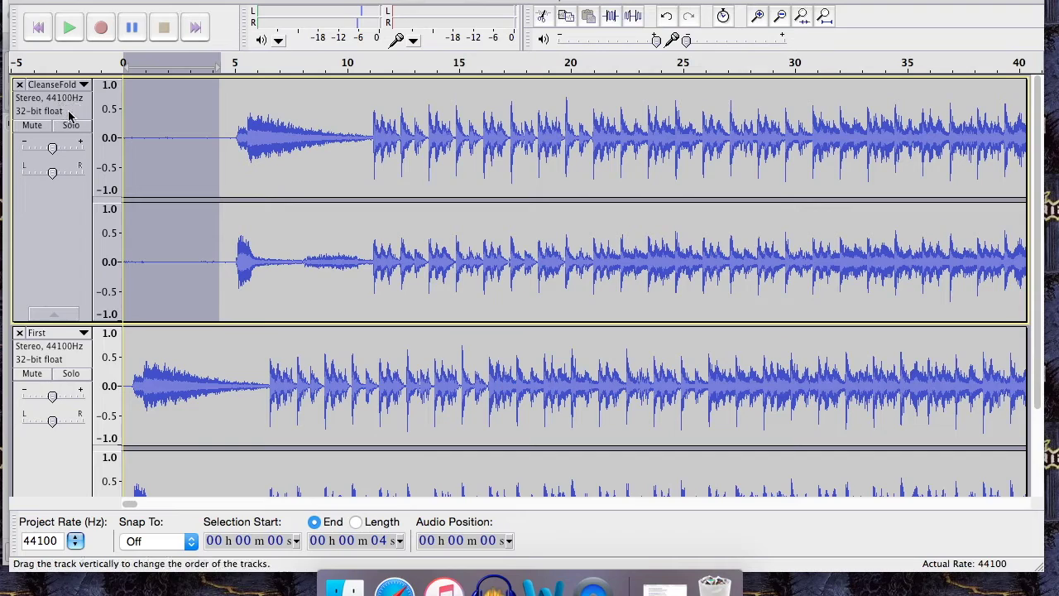
key("Delete")
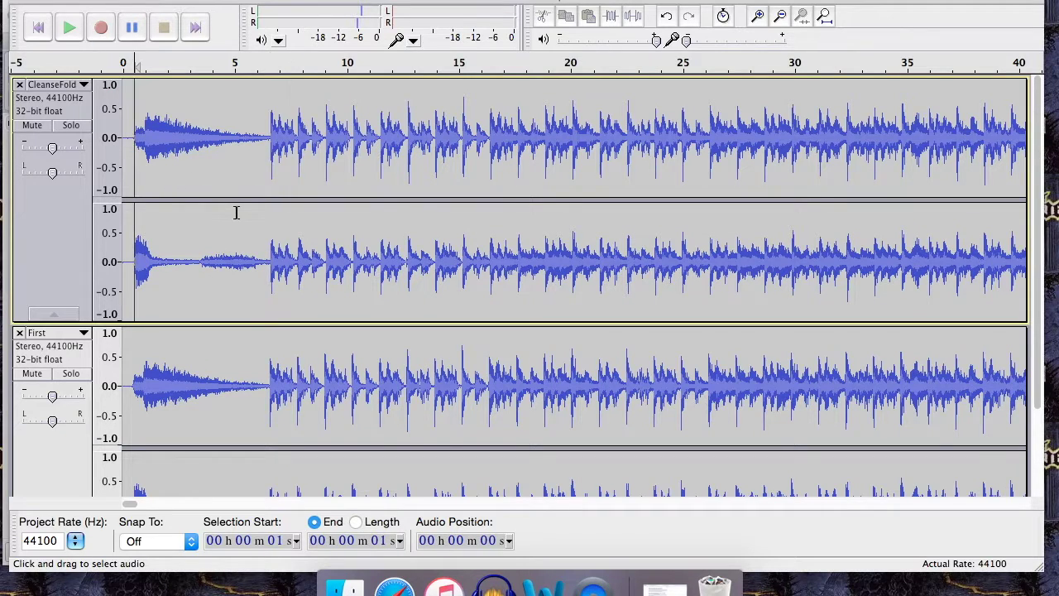
scroll(236, 212, "down", 2)
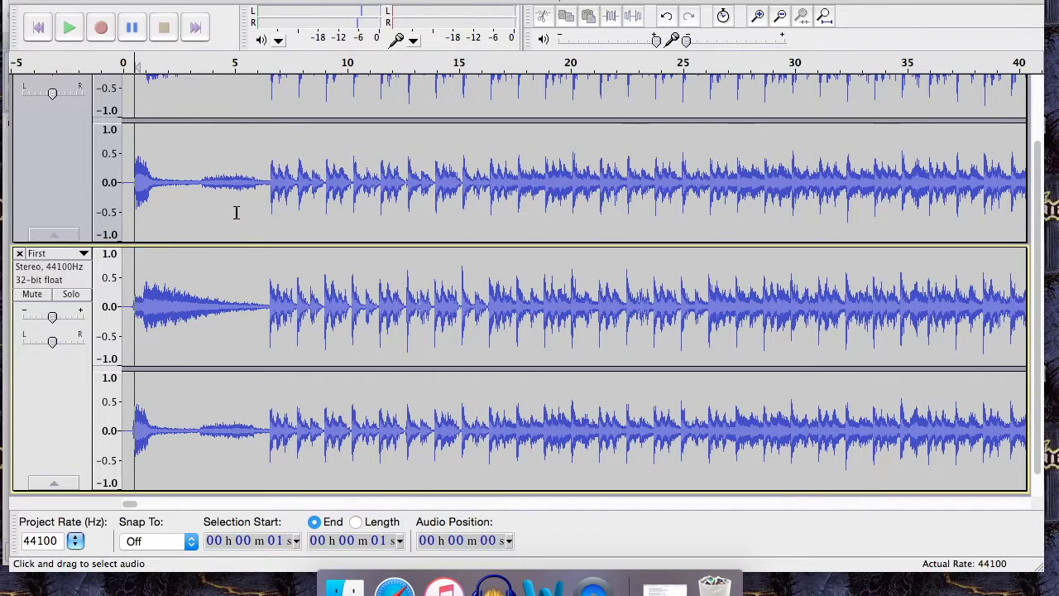
scroll(236, 213, "up", 2)
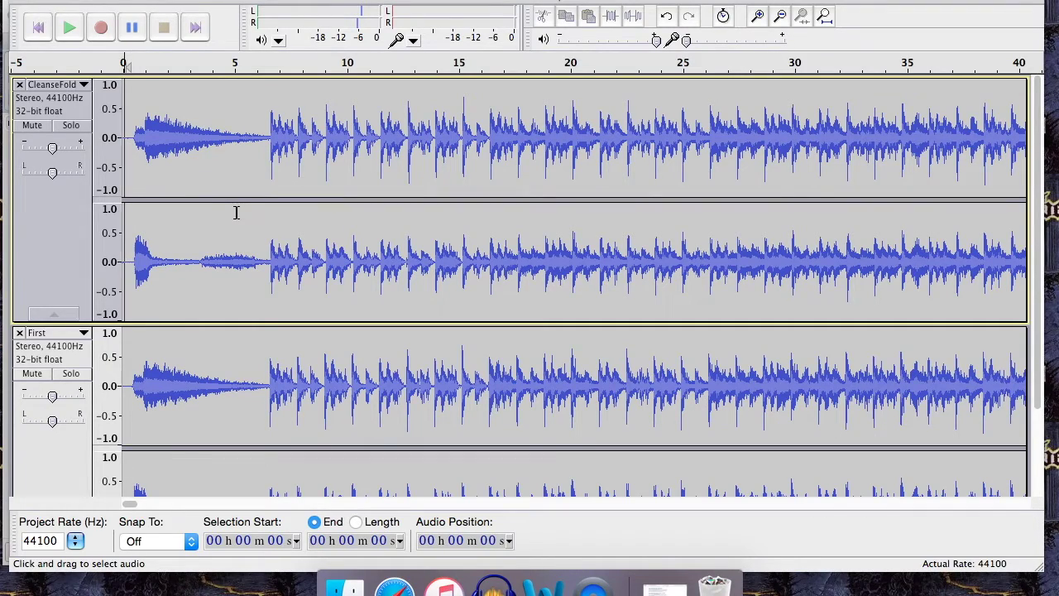
key("shift")
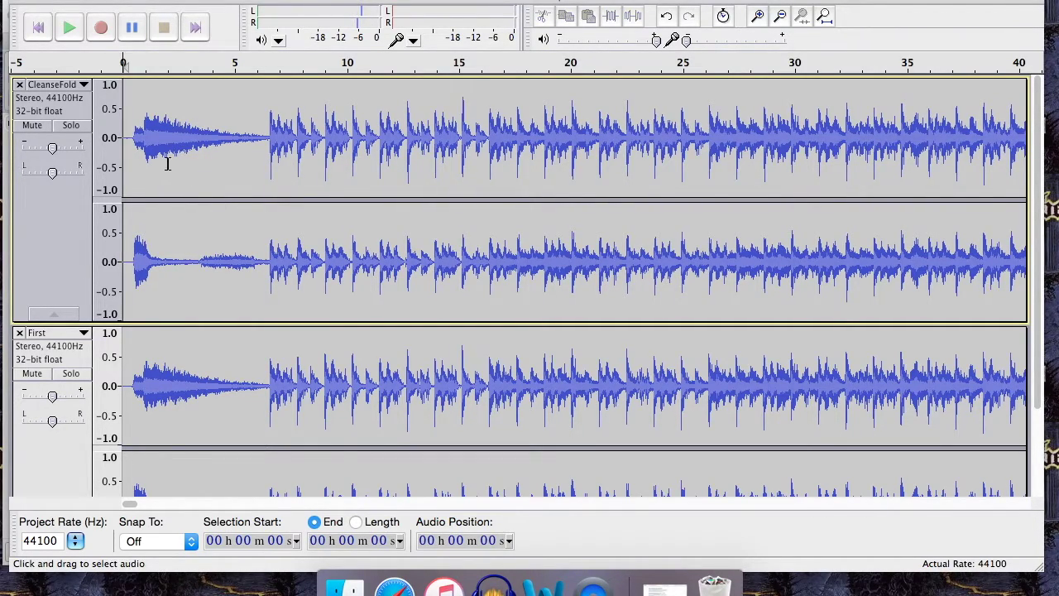
left_click_drag(138, 504, 211, 504)
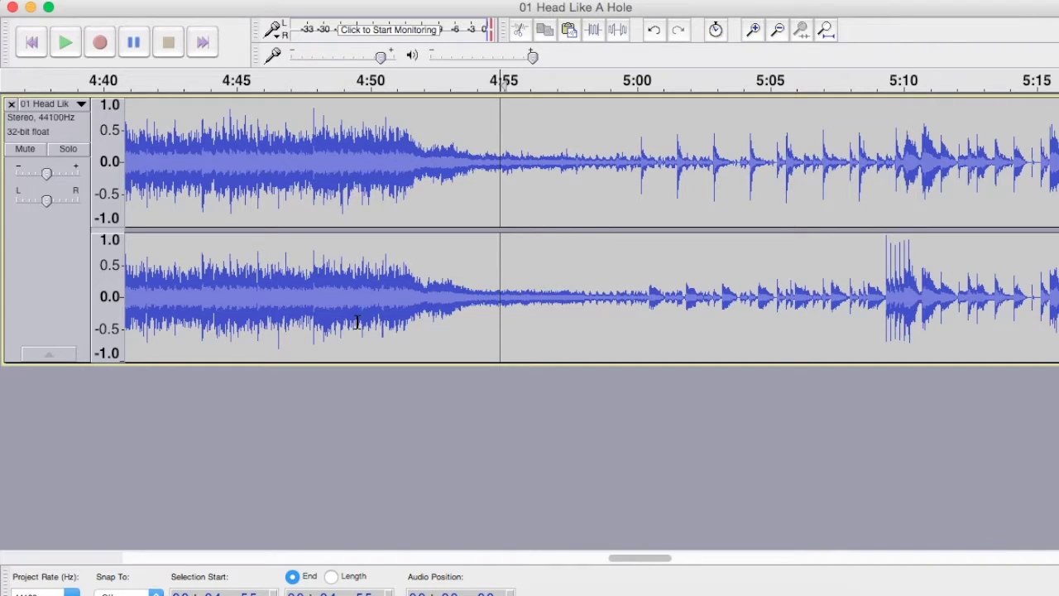
- Play the song around the 5:00 mark, then select and play the audio from 5:00 back to the start
left_click(564, 302)
key("space")
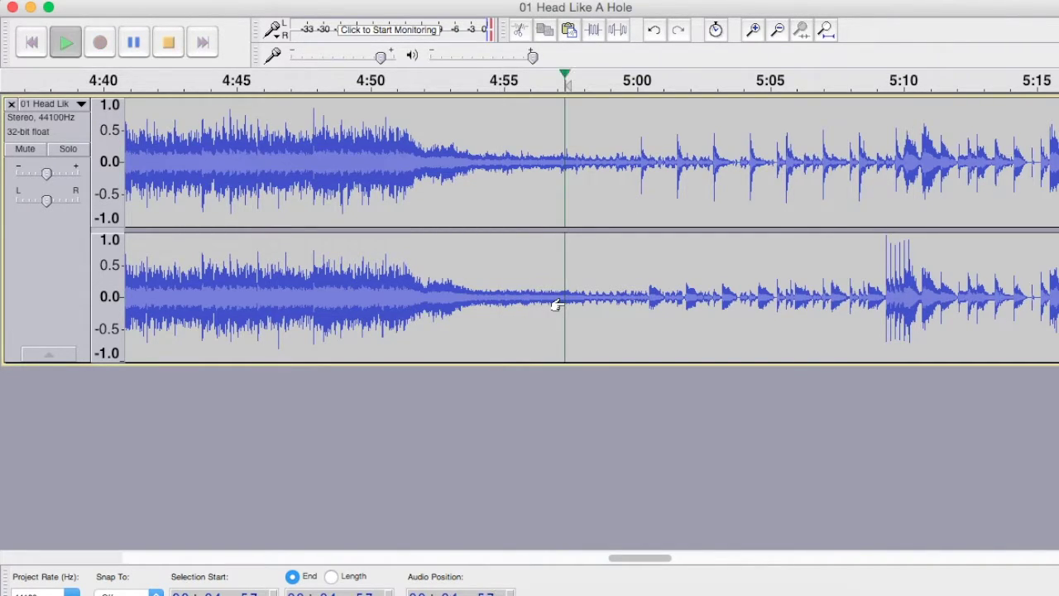
left_click(627, 308)
key("space")
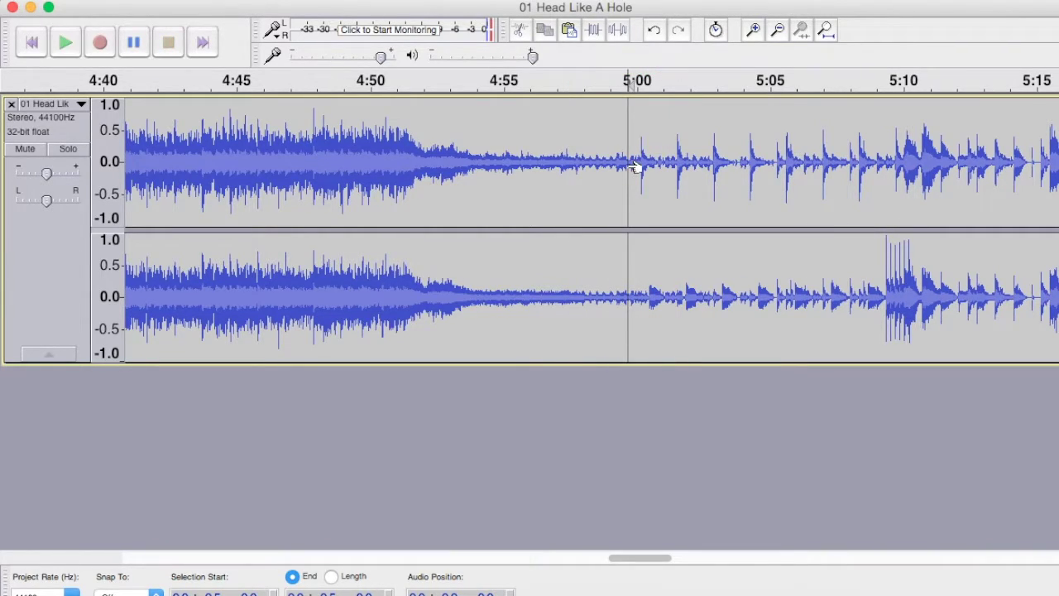
left_click_drag(634, 167, 55, 119)
key("space")
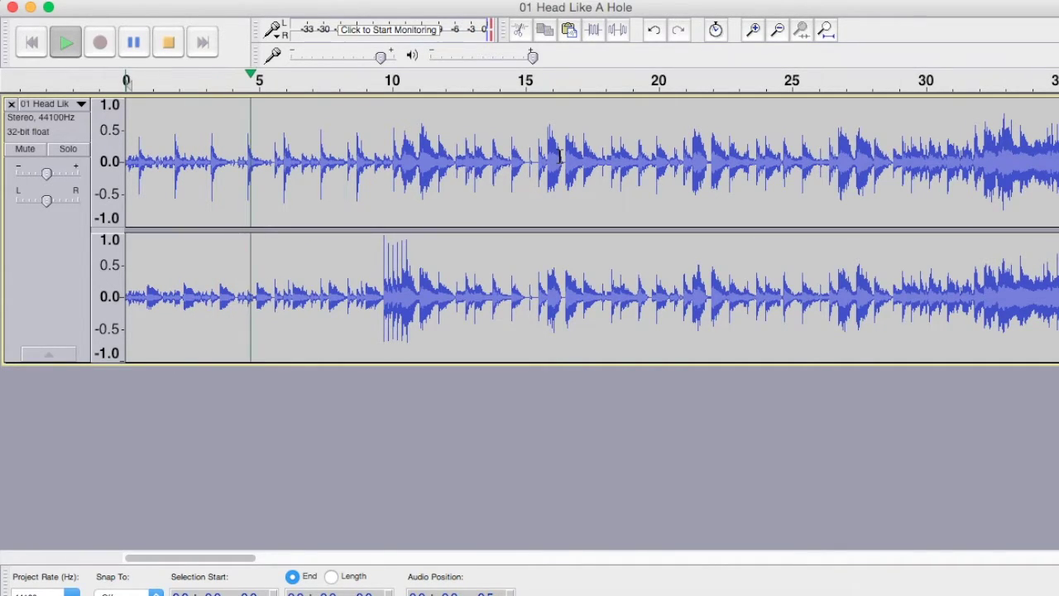
- Undo the recent edits, replaying from the start until the earlier waveform is back
left_click(651, 33)
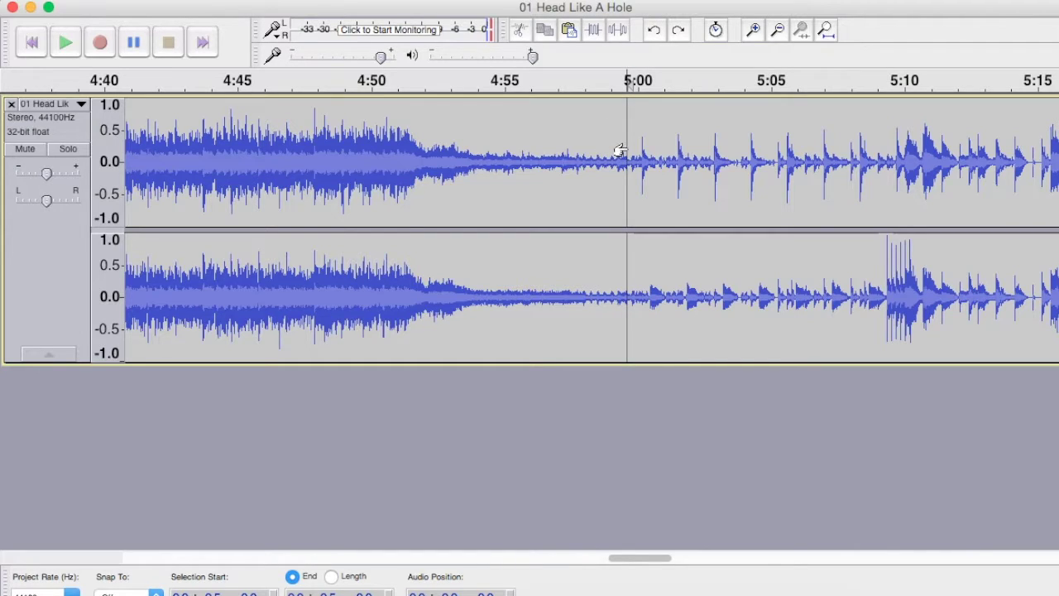
left_click_drag(620, 152, 51, 129)
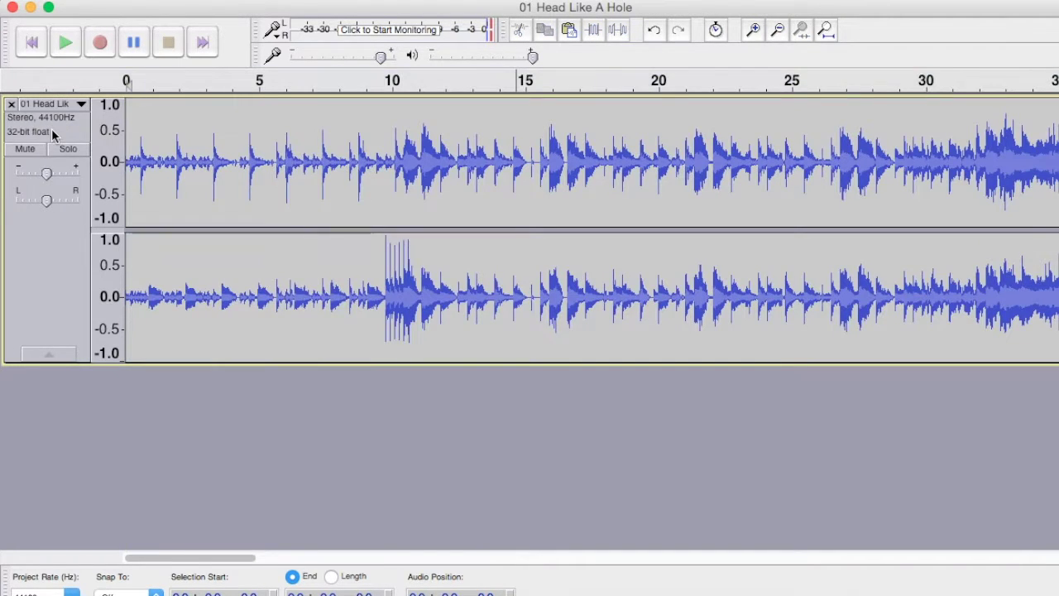
left_click(653, 30)
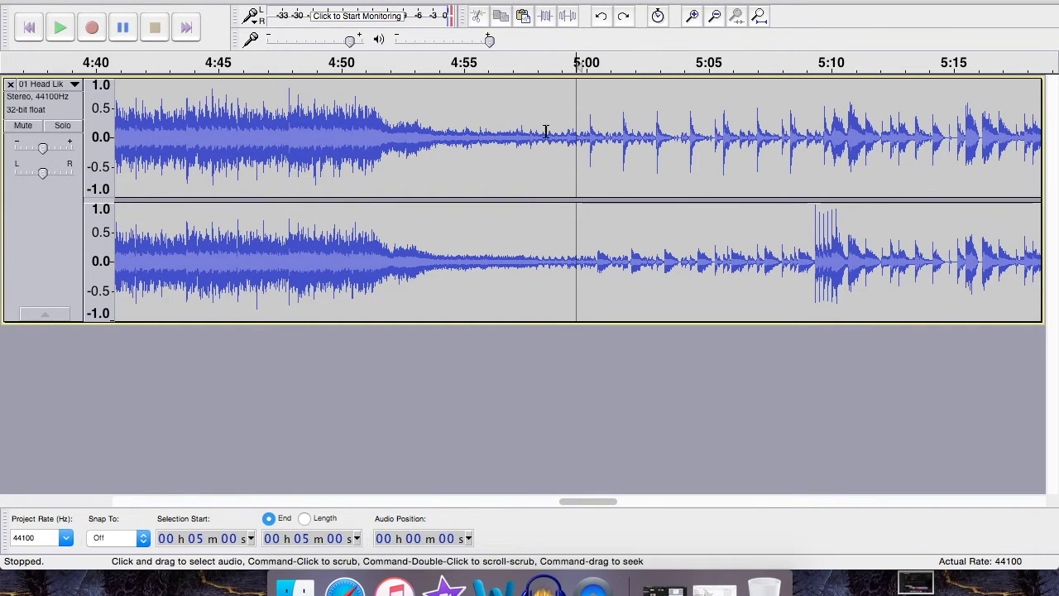
left_click_drag(570, 125, 47, 106)
key("space")
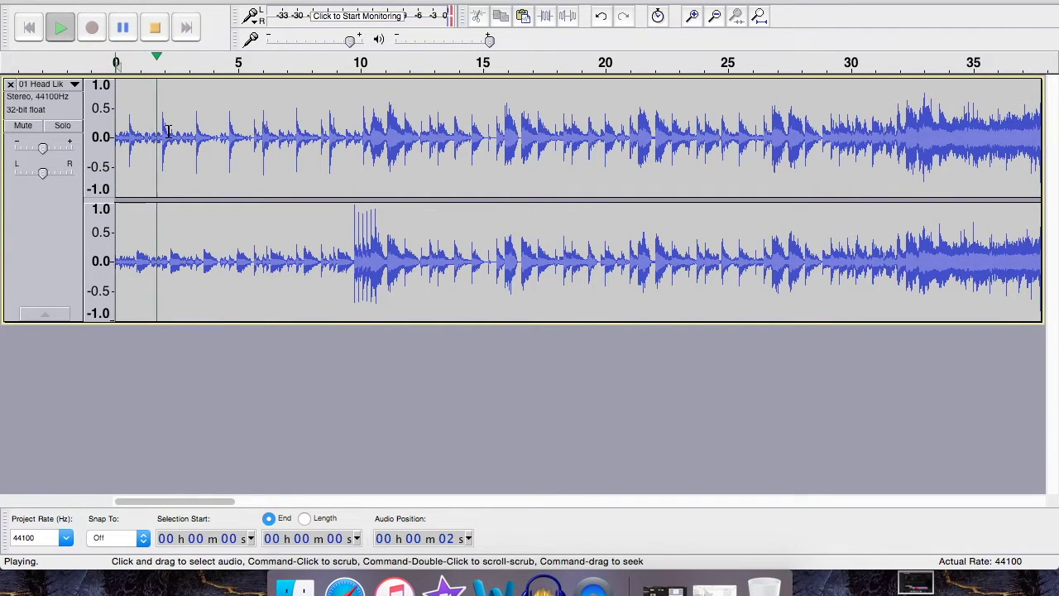
key("space")
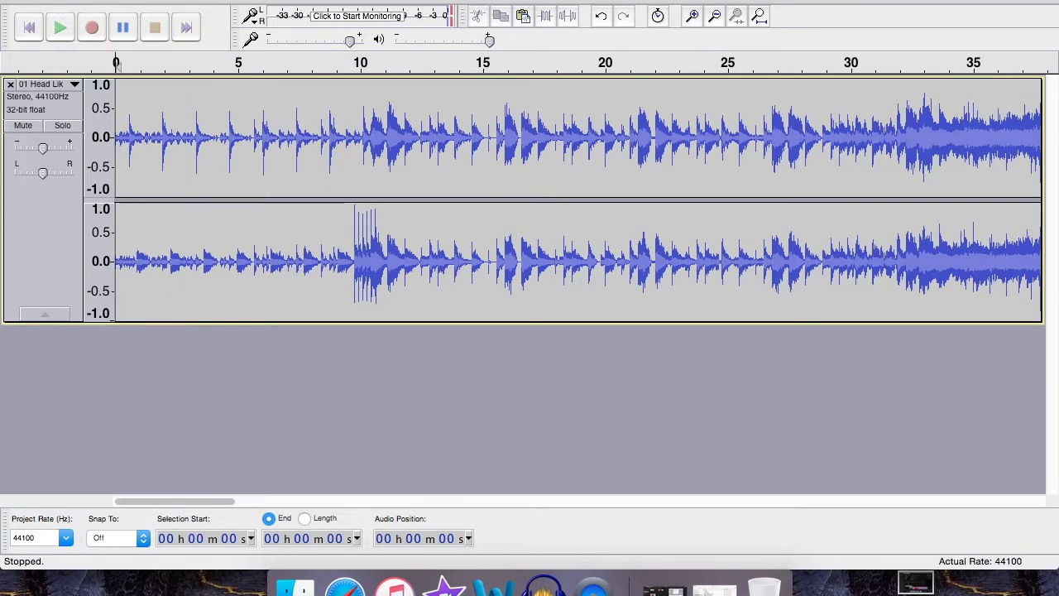
left_click(600, 15)
left_click(41, 0)
- Export only the selected audio under the suggested file name
mouse_move(116, 0)
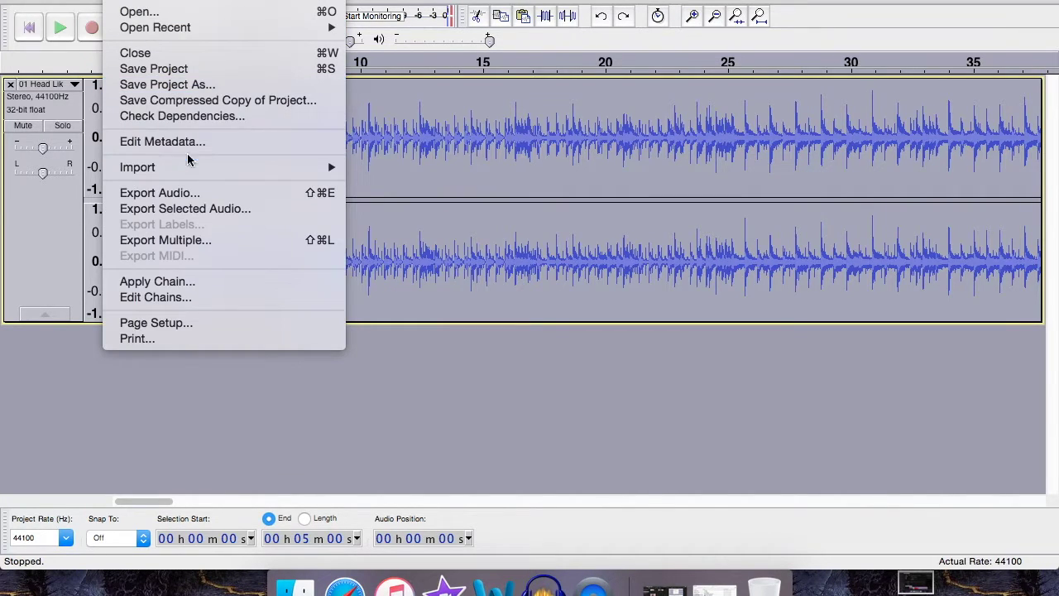
left_click(167, 210)
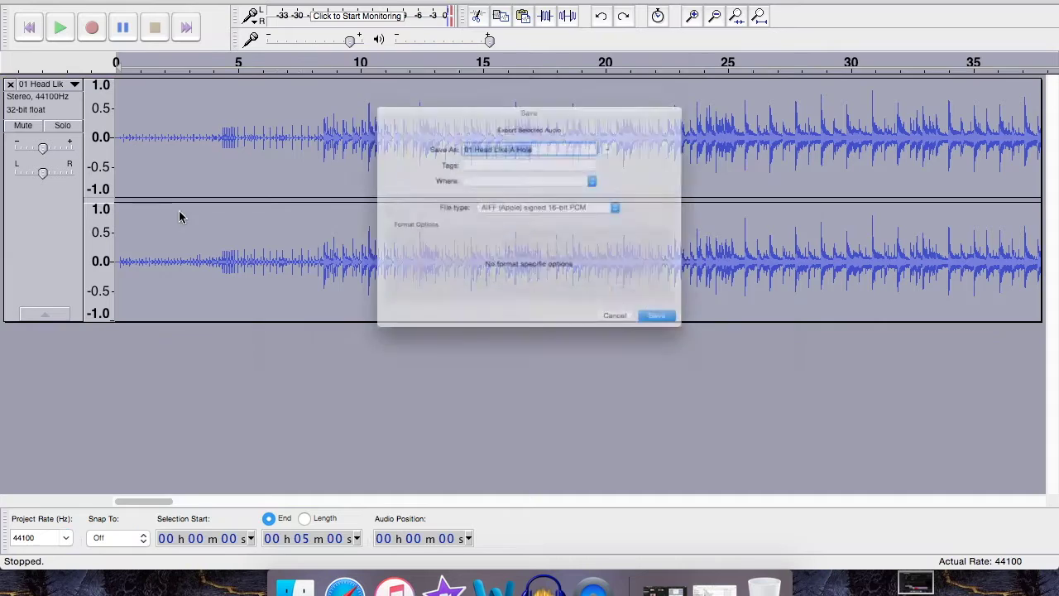
left_click(719, 367)
left_click(681, 433)
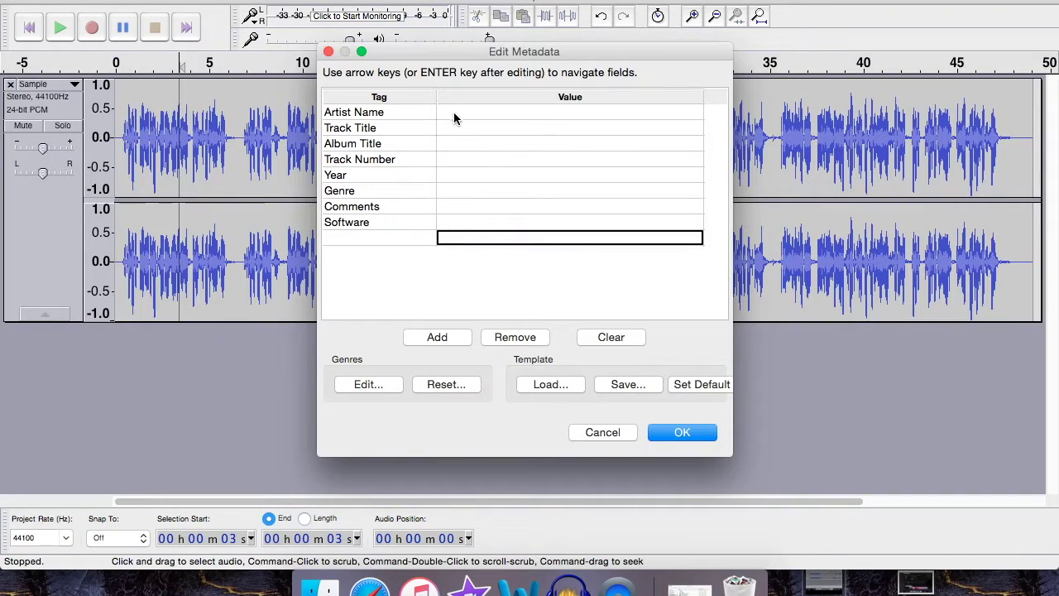
- Tag artist Spazz, title Sweatin to the Oldies, album Volume 1, track 1
left_click(454, 113)
type("Spazz")
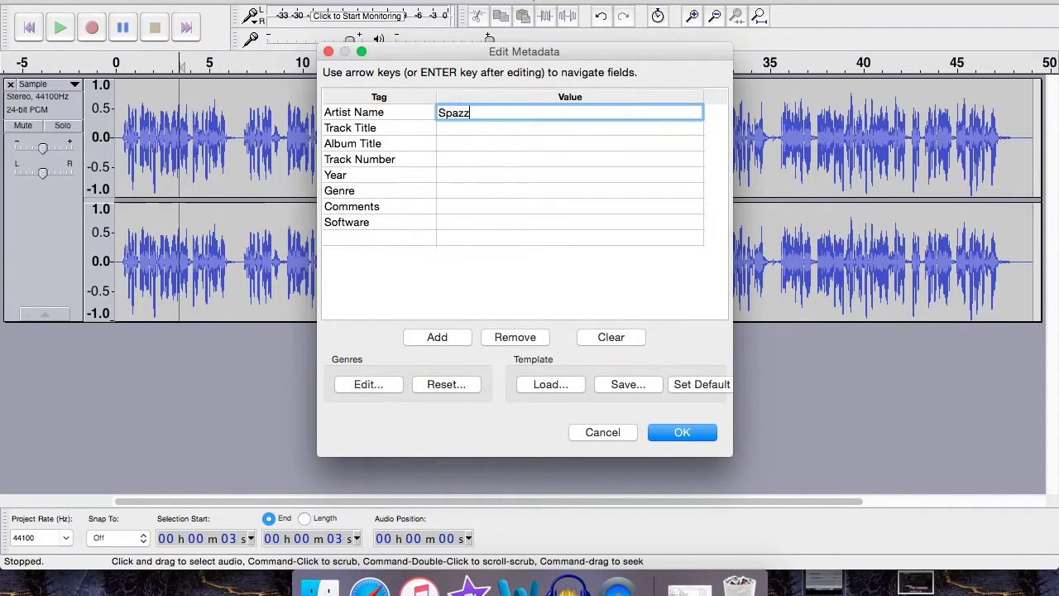
left_click(451, 127)
type("Swwe")
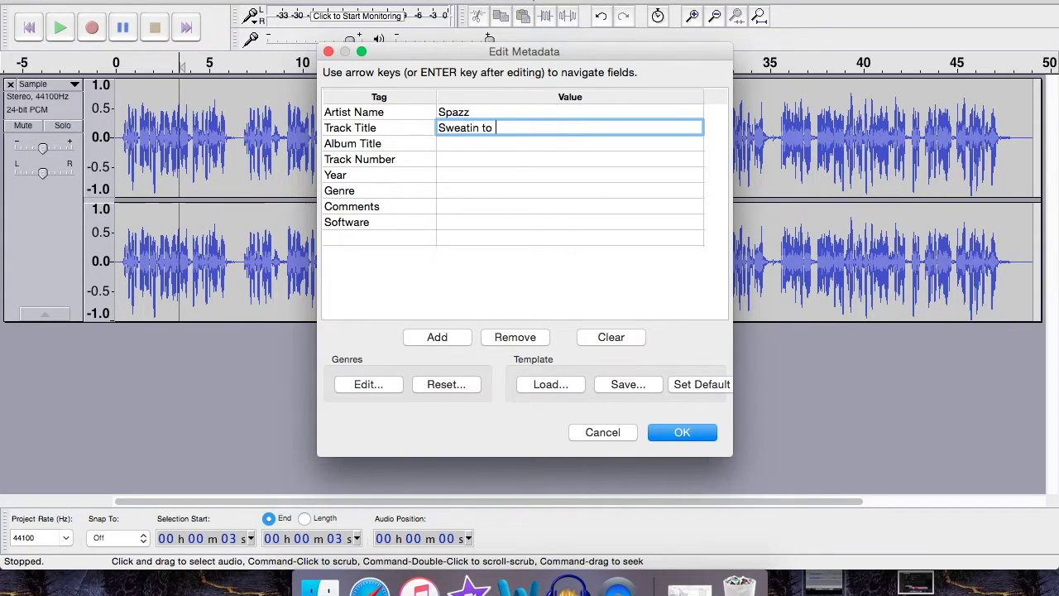
left_click(440, 147)
type("Volume 1")
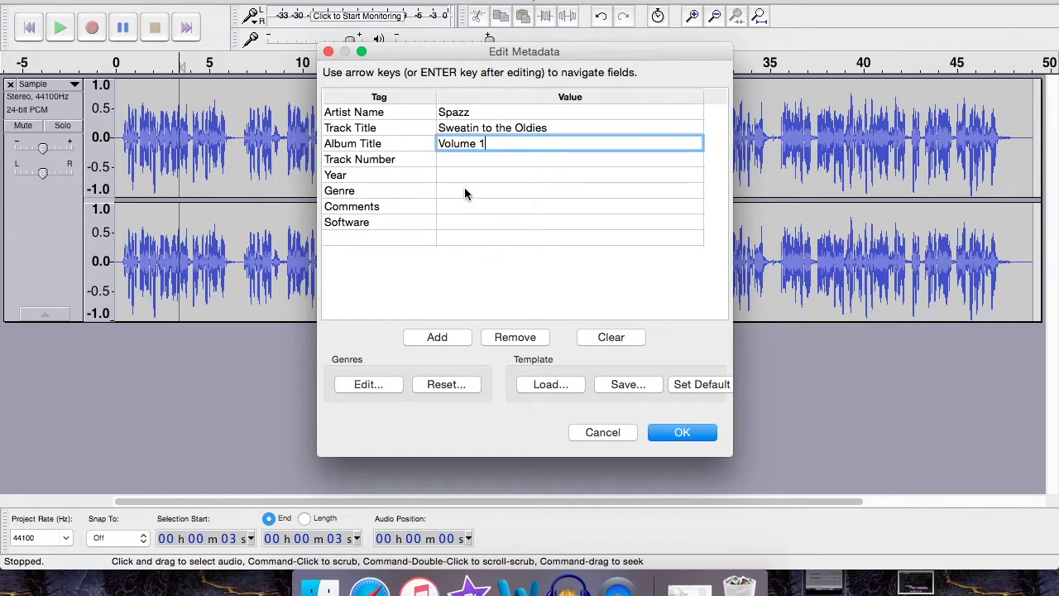
left_click(475, 160)
type("1")
- Add year 2001, genre Grindcore and comment 'Take', then confirm the tags
left_click(468, 175)
type("20")
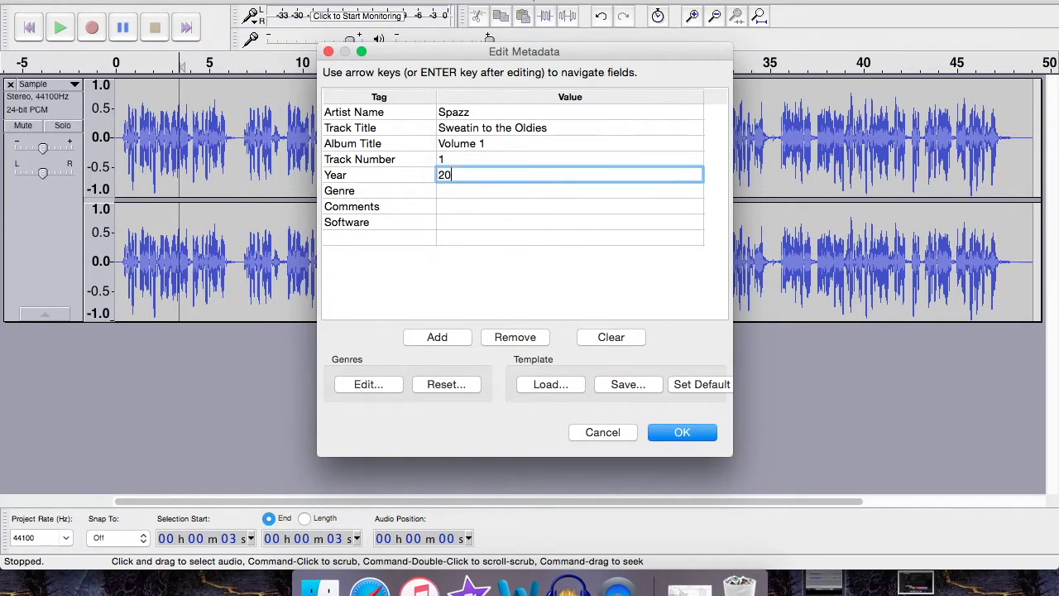
type("01")
left_click(481, 189)
type("Grin")
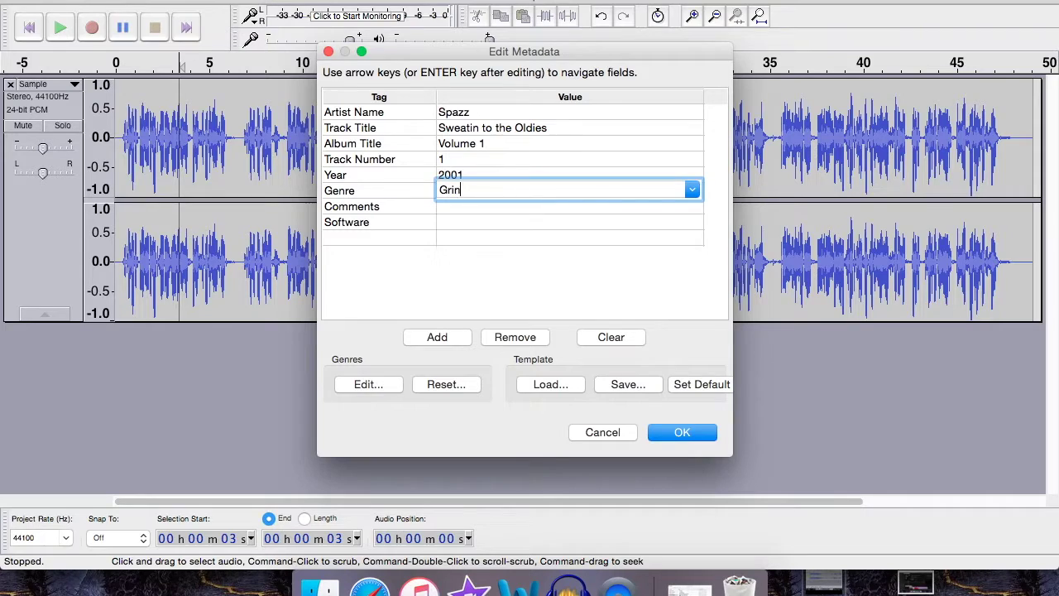
type("dcore")
left_click(487, 209)
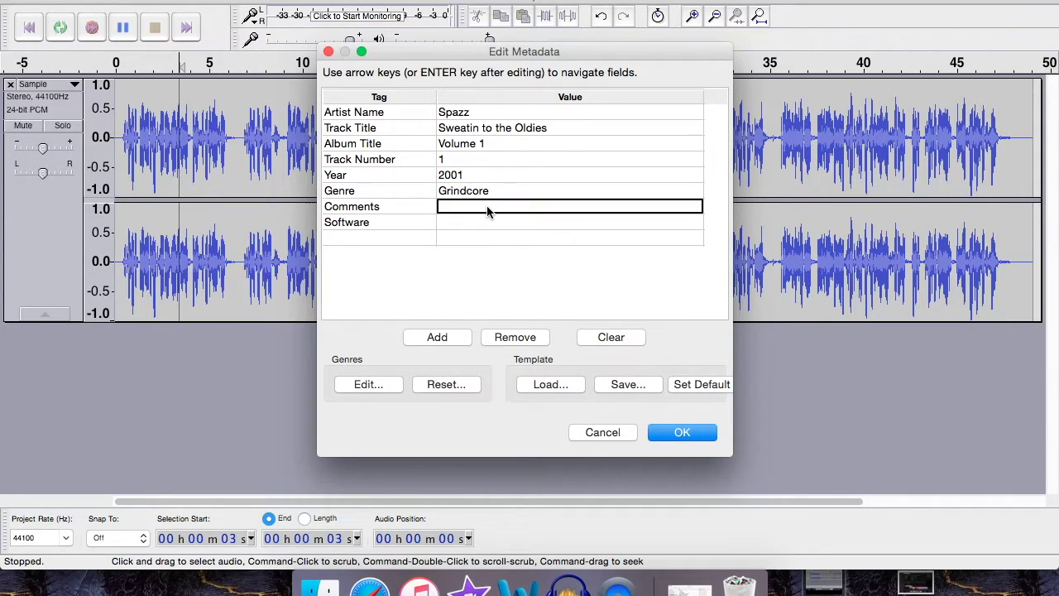
type("Taken from the vinyl")
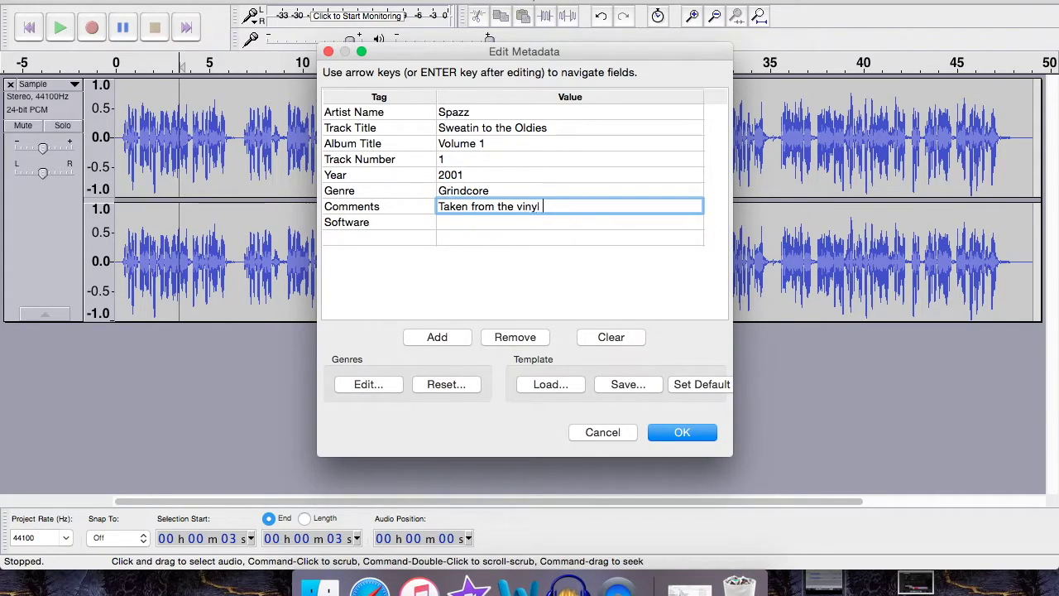
left_click(686, 432)
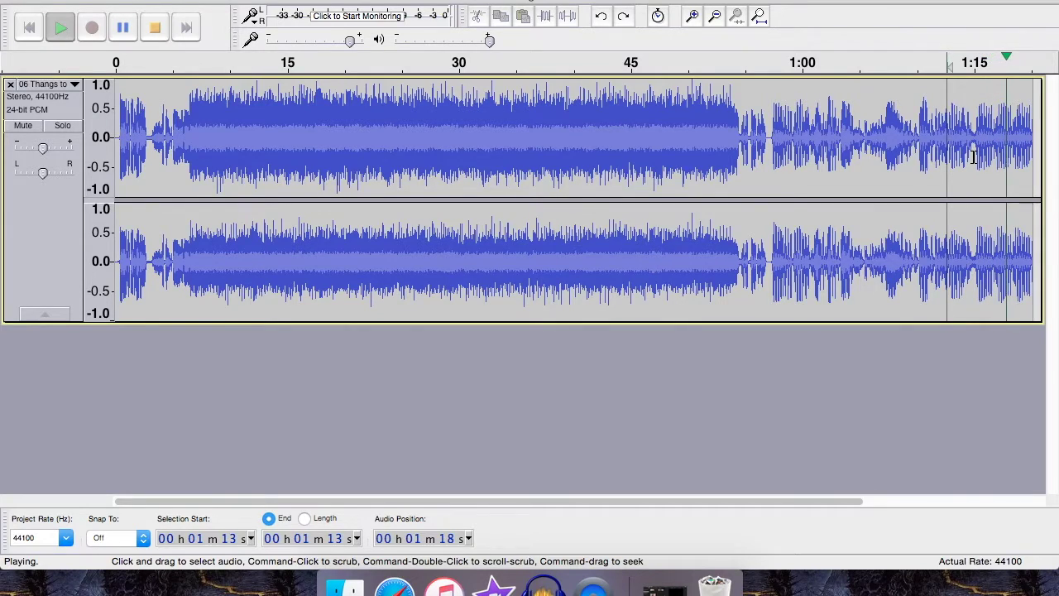
- Select the song's 4:18–4:21 tail and apply Fade Out to it
left_click(975, 157)
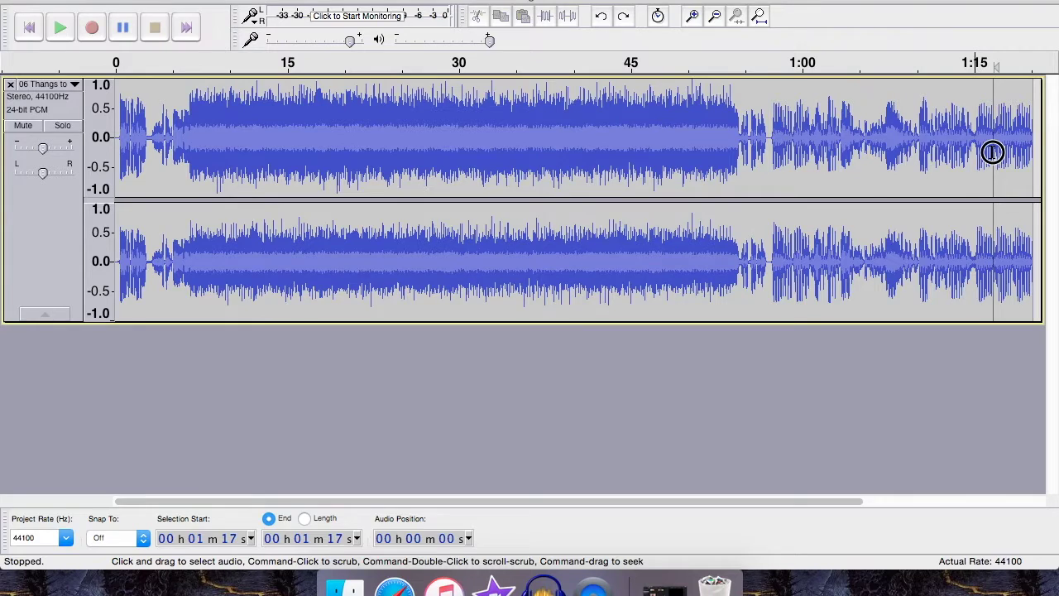
left_click_drag(993, 152, 1034, 156)
left_click(1025, 159)
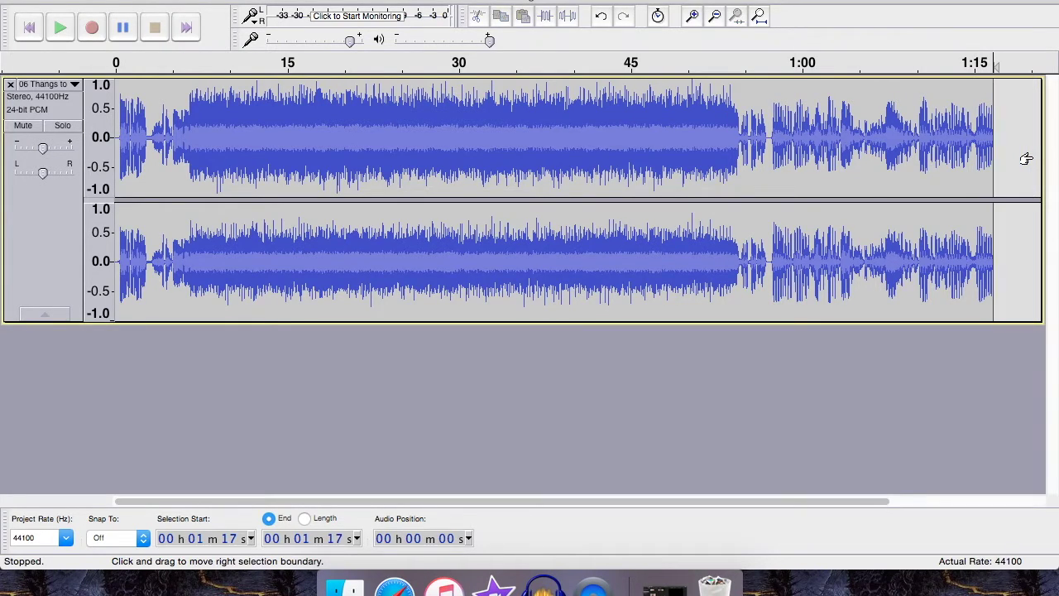
left_click(974, 155)
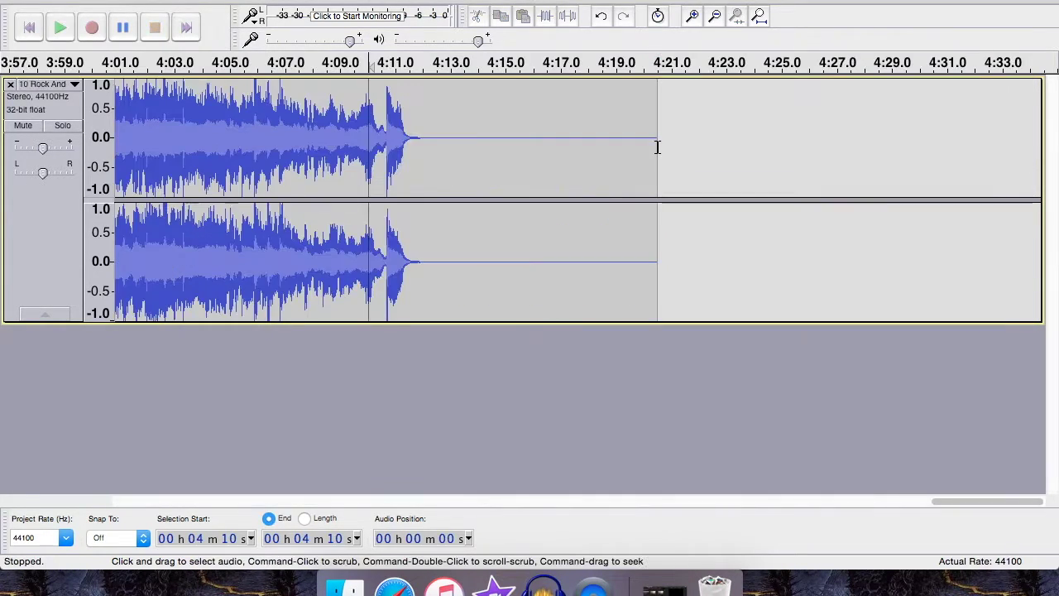
left_click_drag(653, 146, 571, 146)
left_click(427, 0)
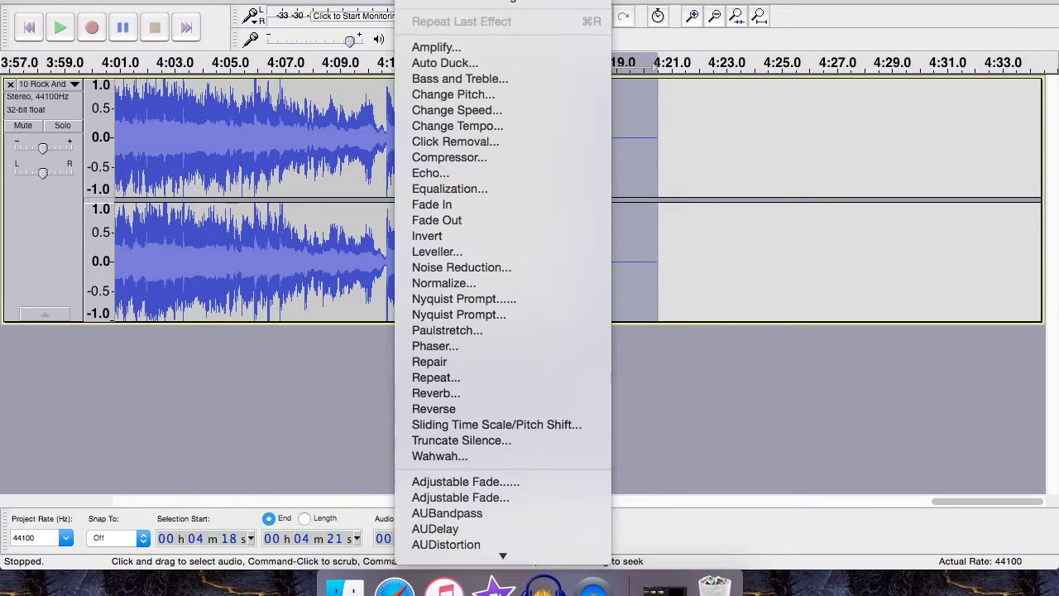
left_click(472, 221)
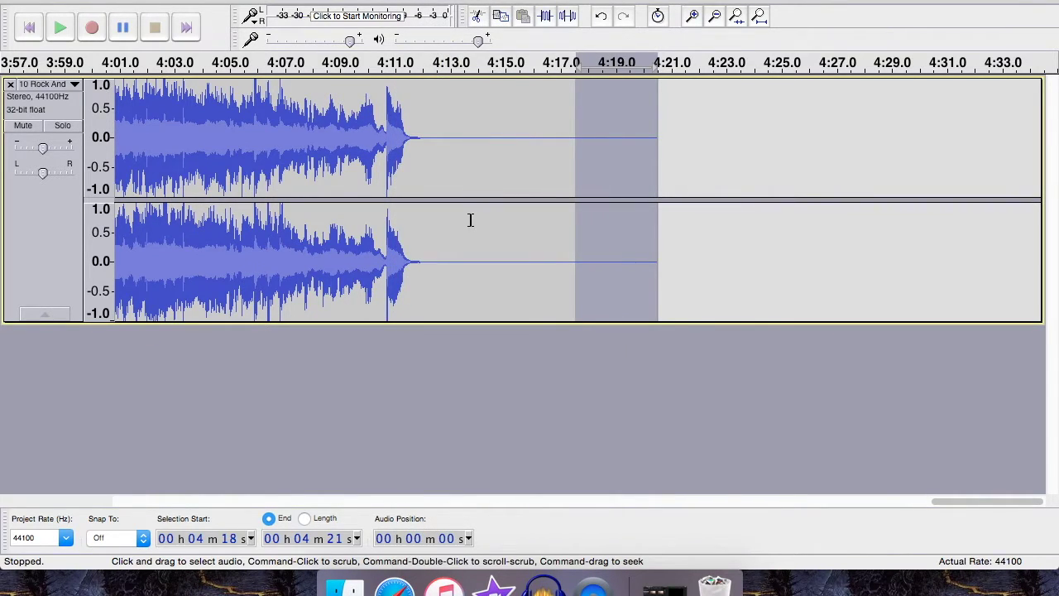
left_click_drag(572, 157, 629, 161)
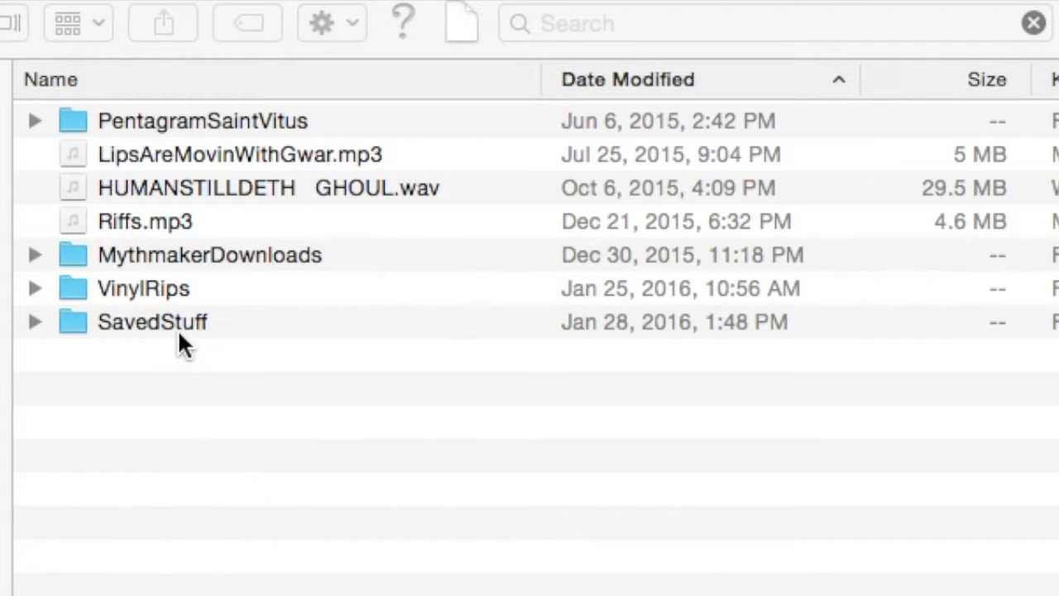
- Open the VinylRips folder to view the exported mp3 files
double_click(153, 286)
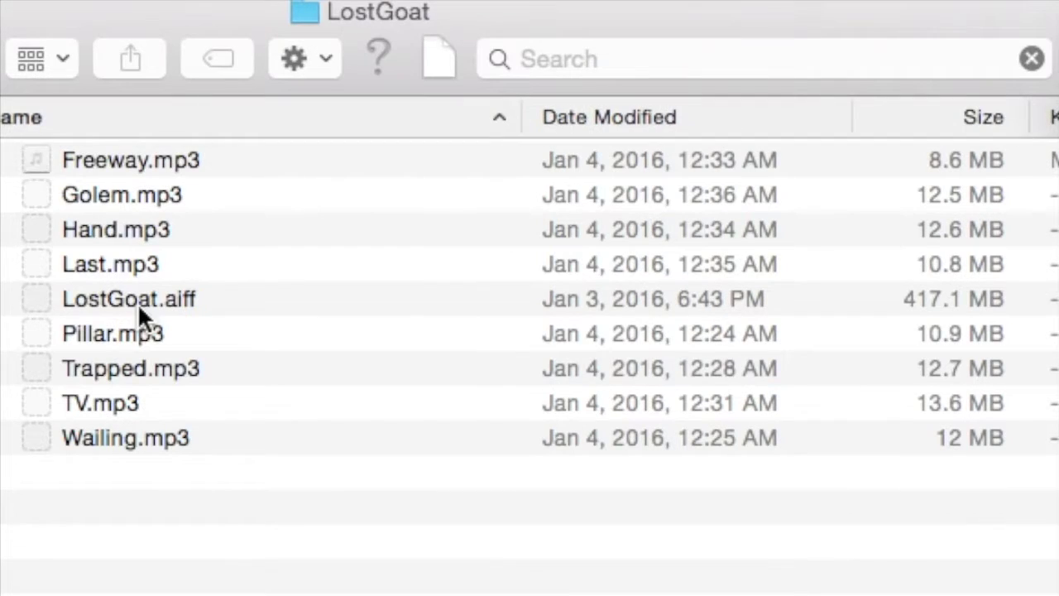